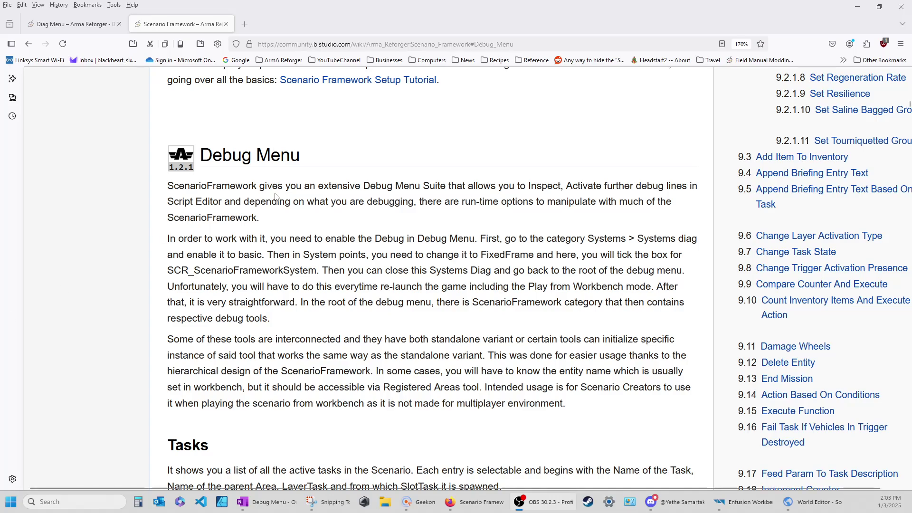
Read the Debug Menu section of the Scenario Framework wiki page, including its enabling instructions and the Tasks and Registered Areas descriptions
scroll(280, 206, up, 2)
scroll(281, 206, down, 7)
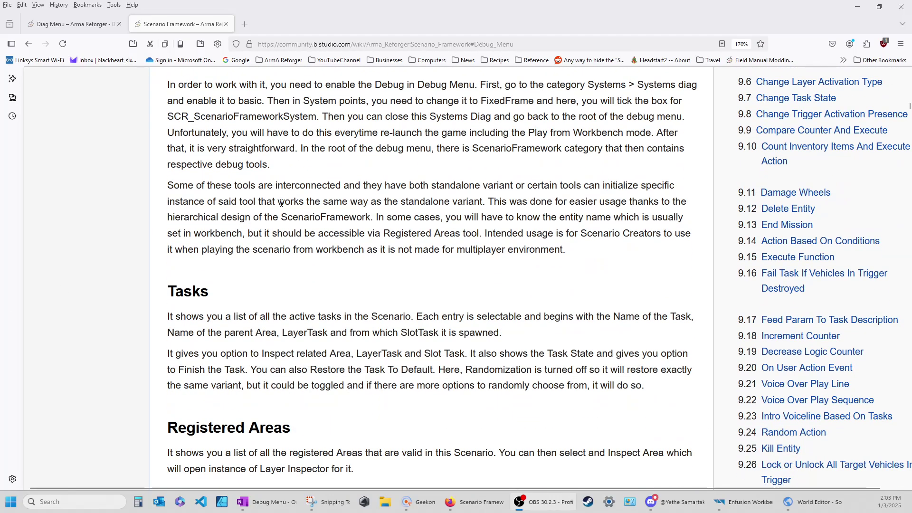
scroll(285, 203, up, 5)
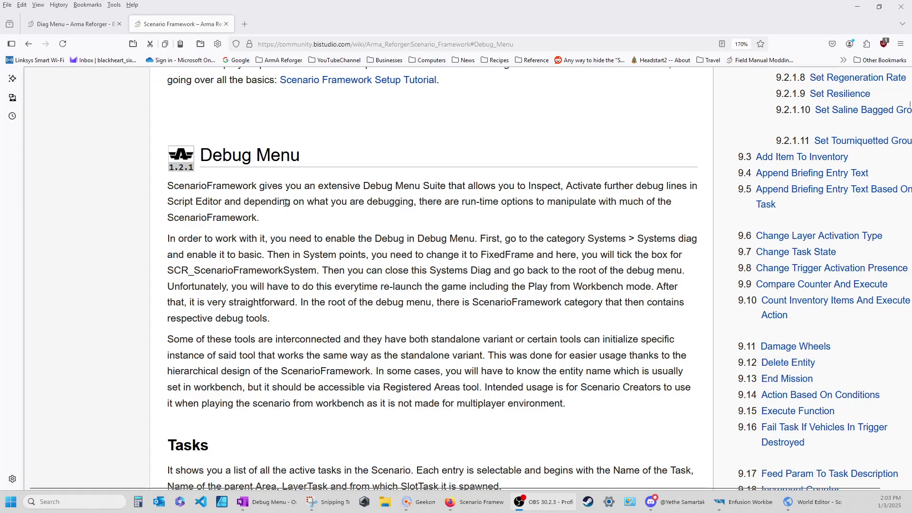
scroll(328, 286, up, 5)
scroll(329, 285, down, 8)
scroll(329, 282, up, 3)
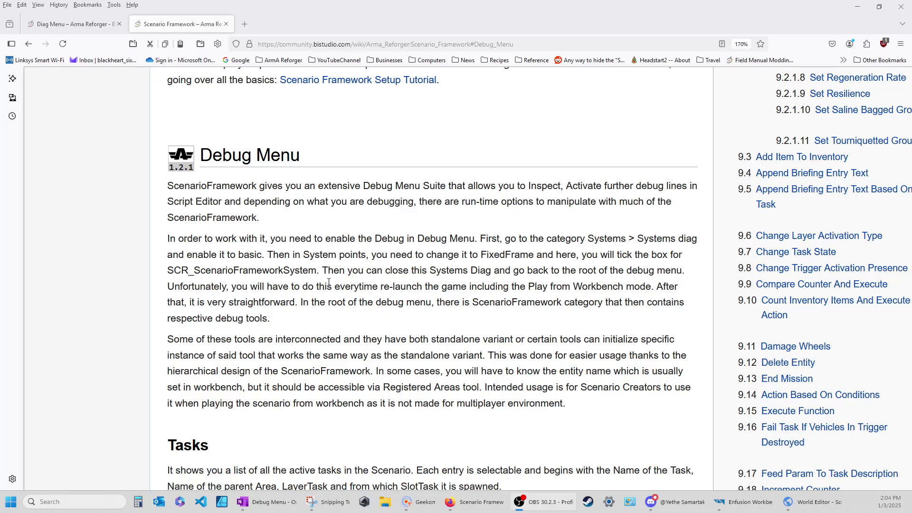
scroll(328, 282, down, 2)
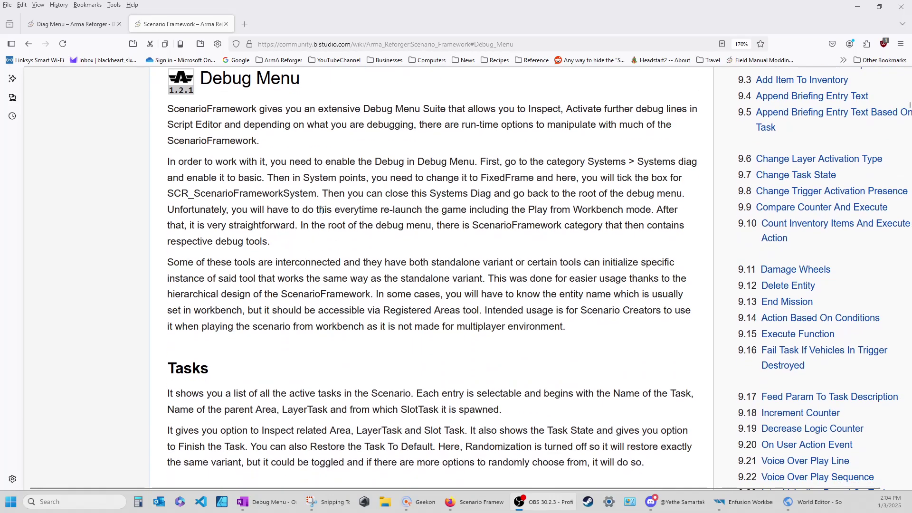
scroll(328, 222, up, 2)
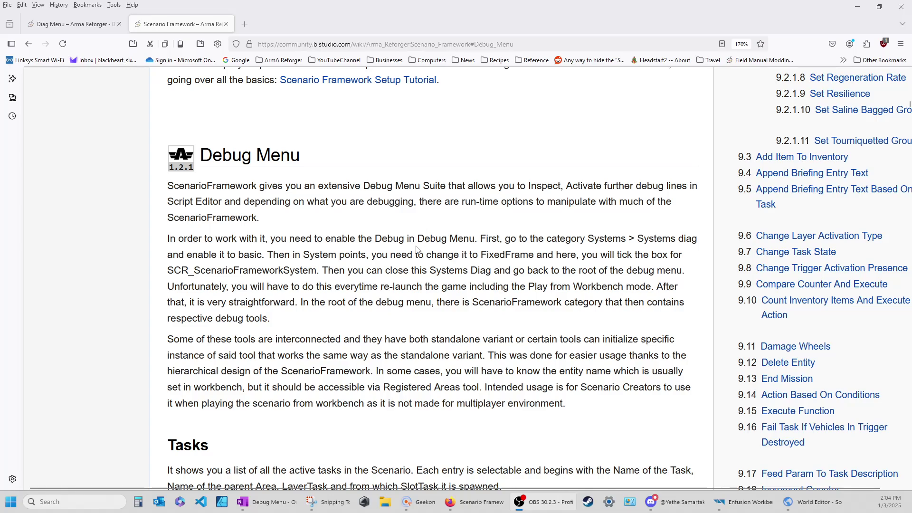
scroll(401, 256, up, 2)
scroll(400, 257, down, 3)
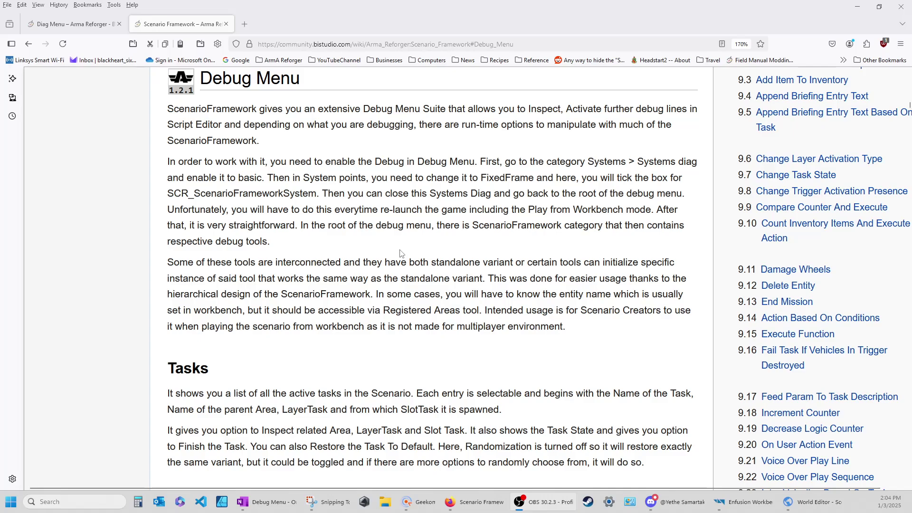
scroll(400, 255, down, 5)
scroll(382, 256, up, 10)
scroll(378, 257, down, 3)
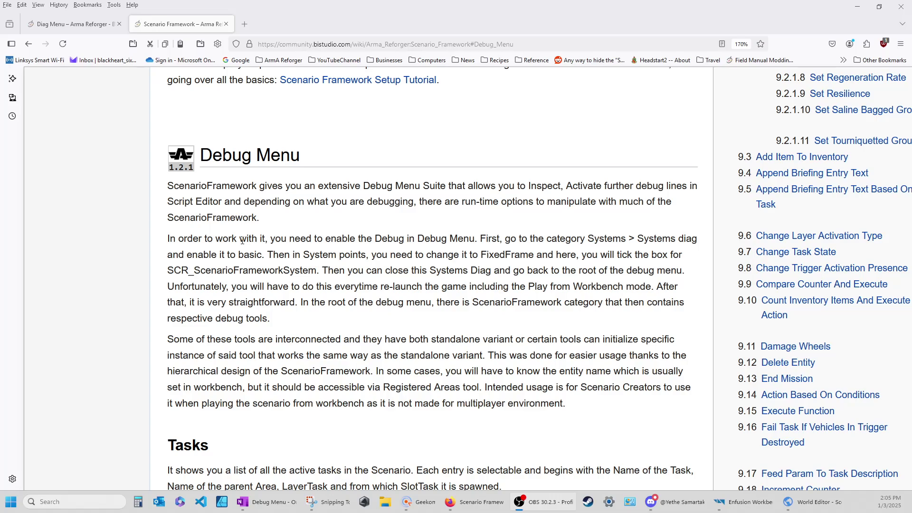
click(311, 254)
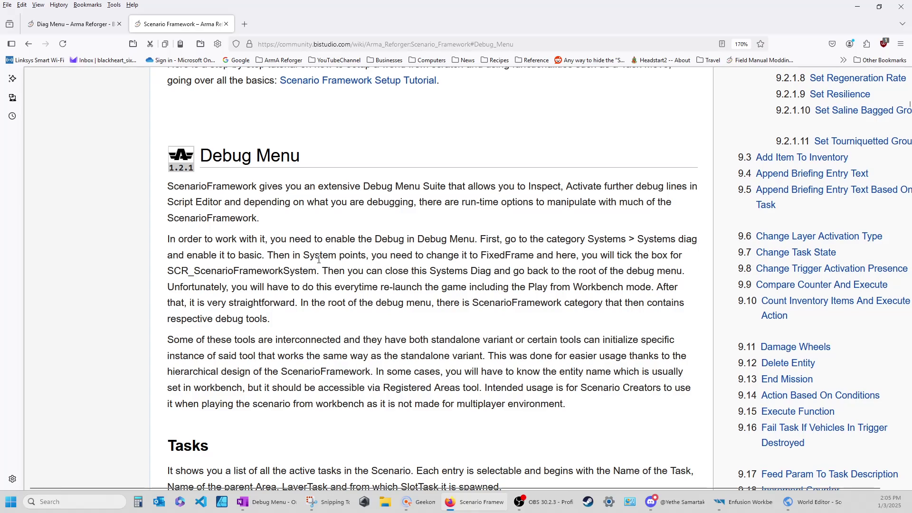
scroll(314, 285, up, 3)
scroll(313, 304, down, 3)
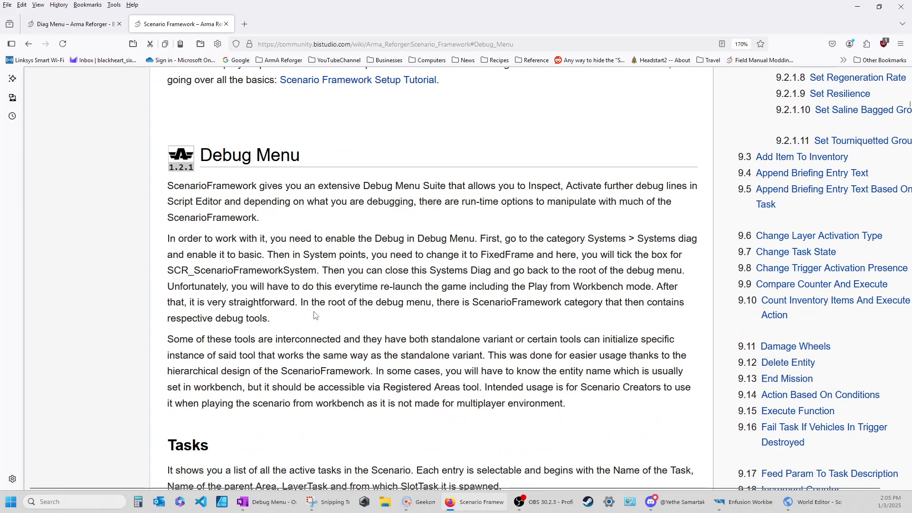
Switch to the Diag Menu wiki page and review its category list, usage shortcuts and hints
click(74, 25)
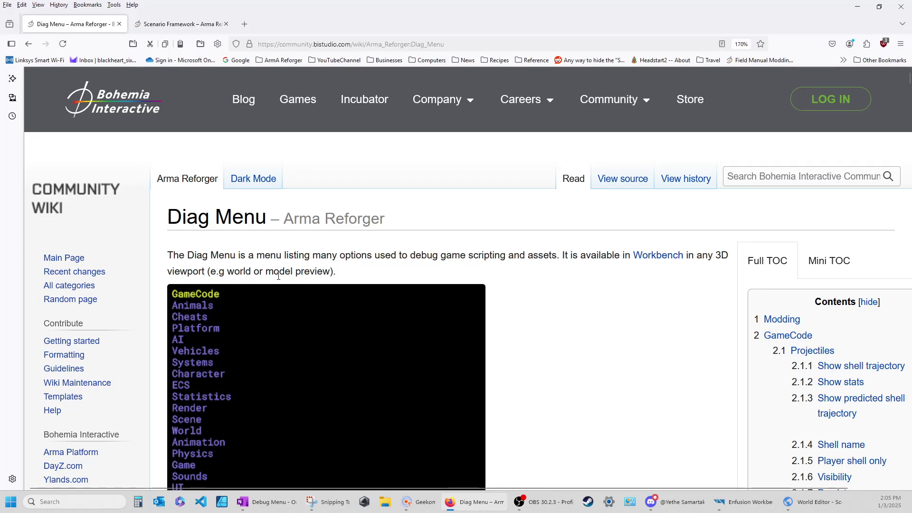
scroll(278, 276, down, 3)
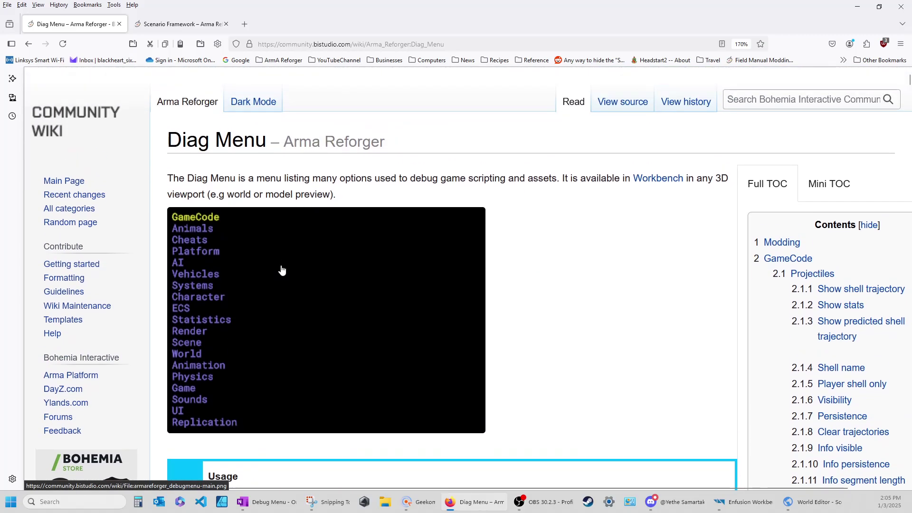
scroll(285, 261, down, 5)
scroll(287, 257, down, 3)
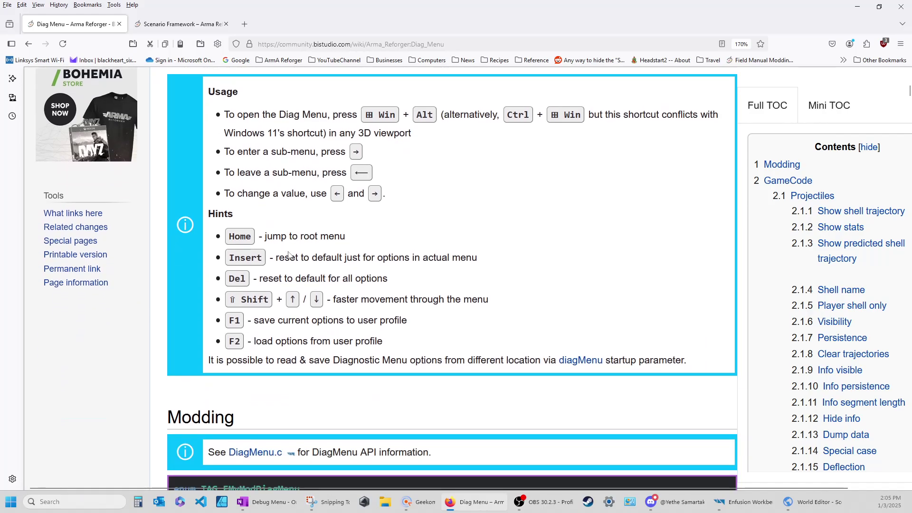
scroll(290, 250, up, 2)
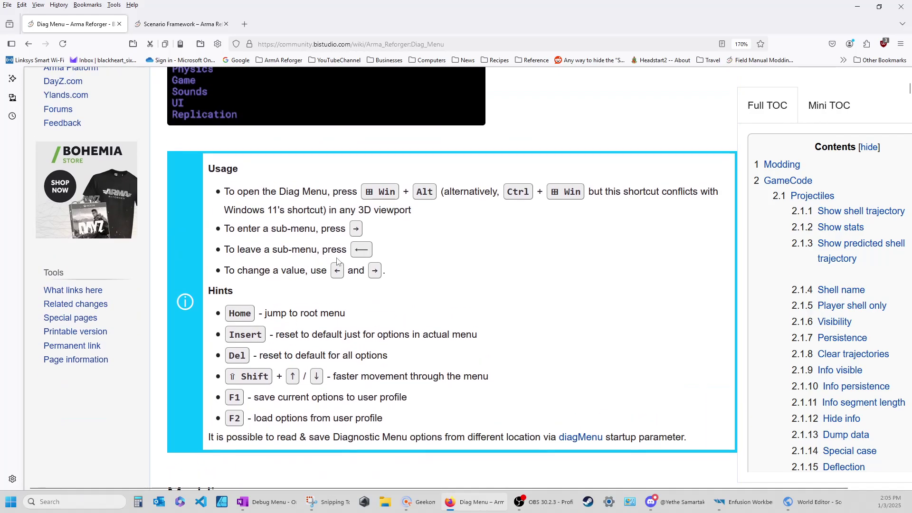
scroll(363, 271, down, 5)
scroll(363, 272, up, 5)
scroll(368, 333, down, 2)
Skim the Modding and Projectiles sections of the Diag Menu page, and return to the Usage and Hints box
scroll(368, 332, down, 20)
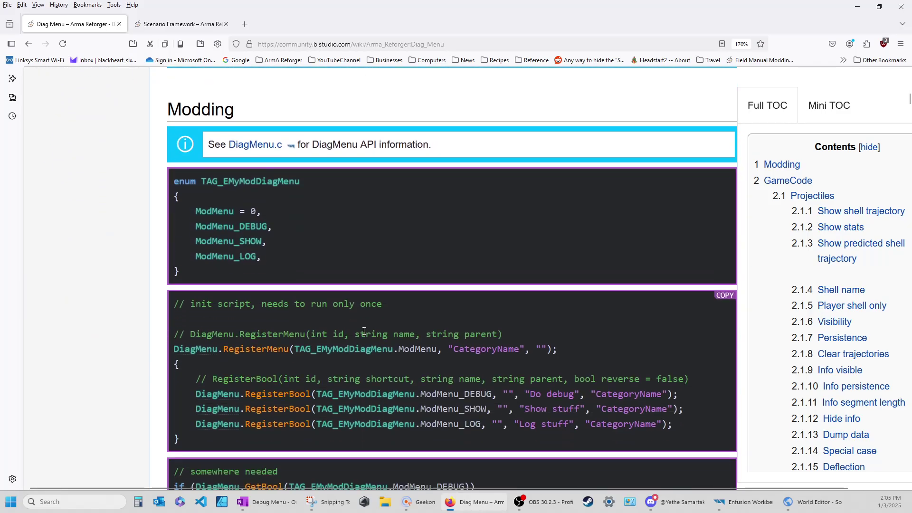
scroll(363, 334, down, 16)
scroll(369, 332, down, 6)
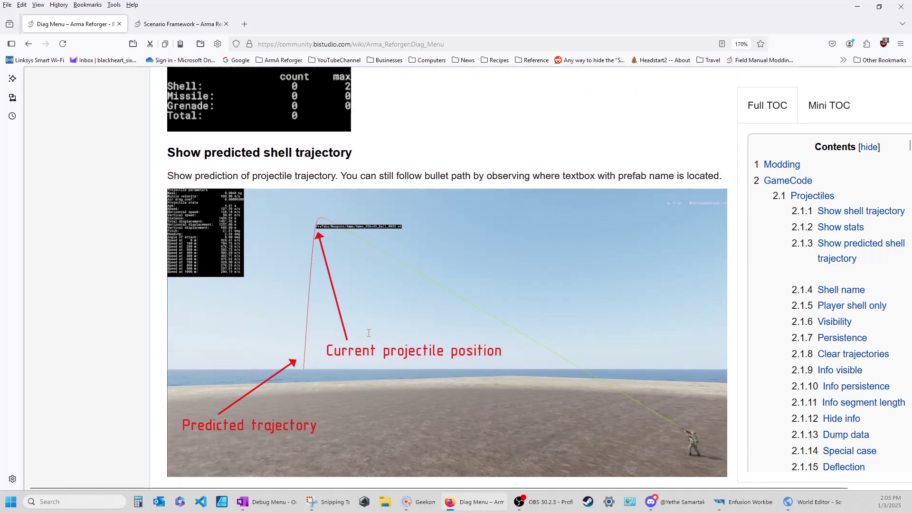
scroll(369, 340, up, 2)
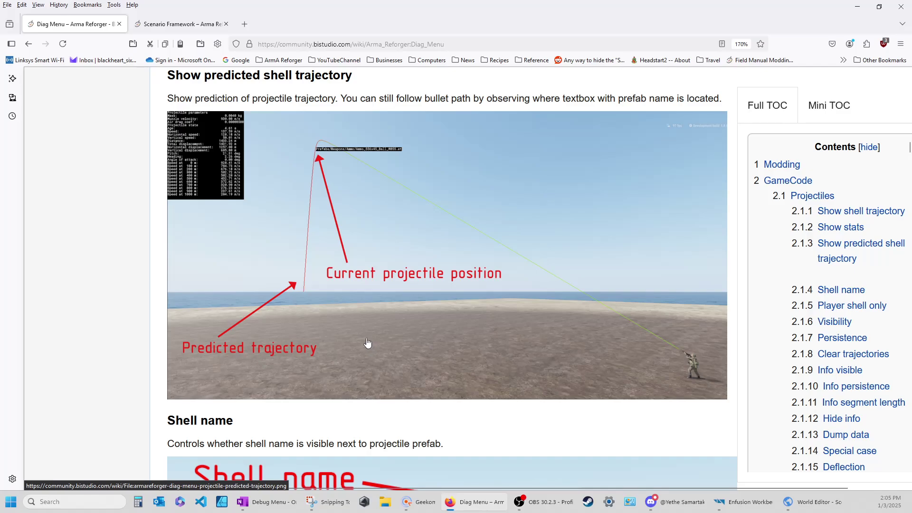
scroll(369, 343, up, 7)
scroll(368, 340, up, 15)
scroll(366, 339, up, 18)
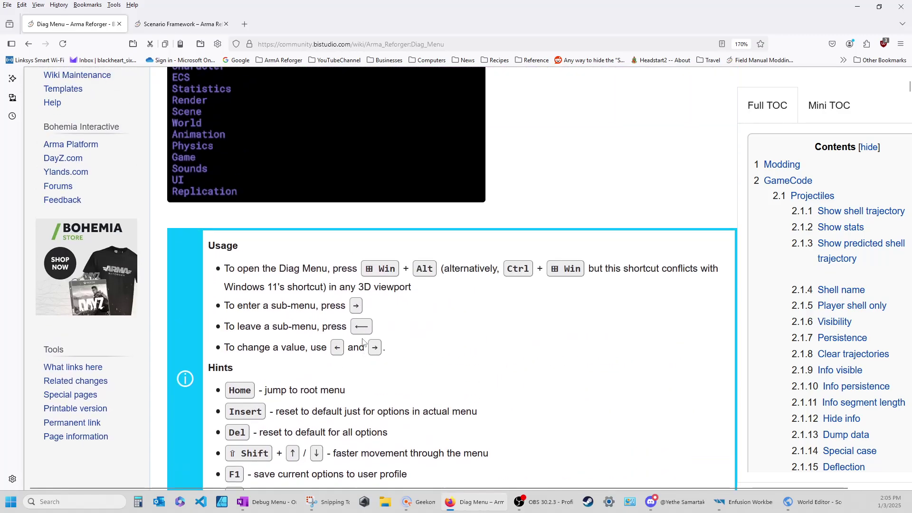
scroll(344, 335, down, 3)
scroll(344, 335, up, 2)
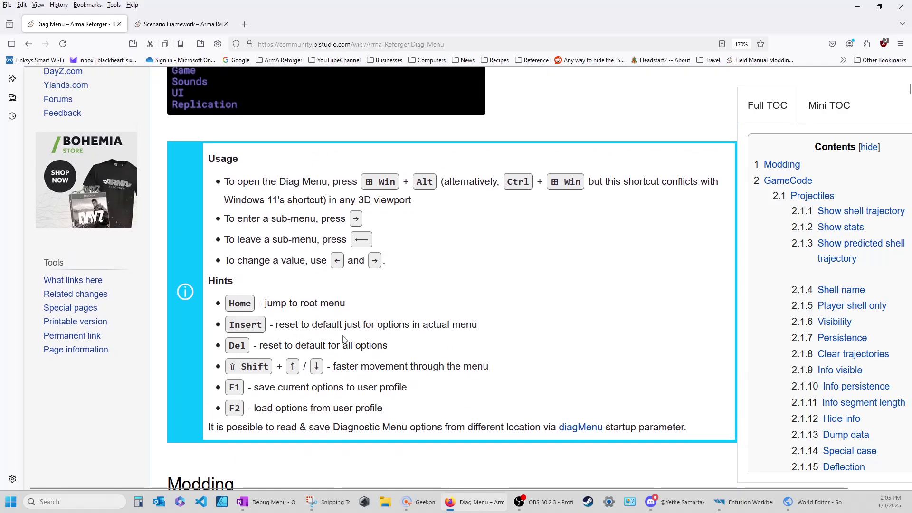
scroll(349, 339, down, 2)
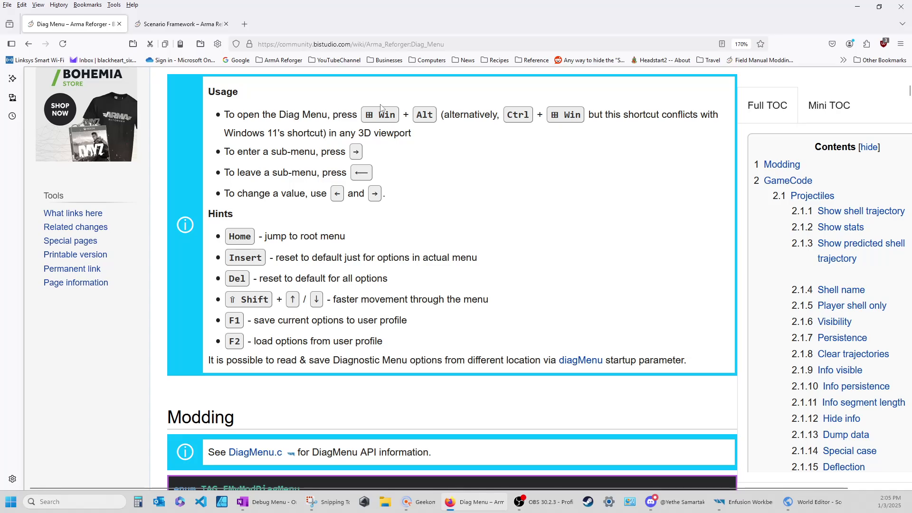
Return to the Scenario Framework wiki page and highlight the path "Systems > Systems diag" in the Debug Menu instructions
click(182, 24)
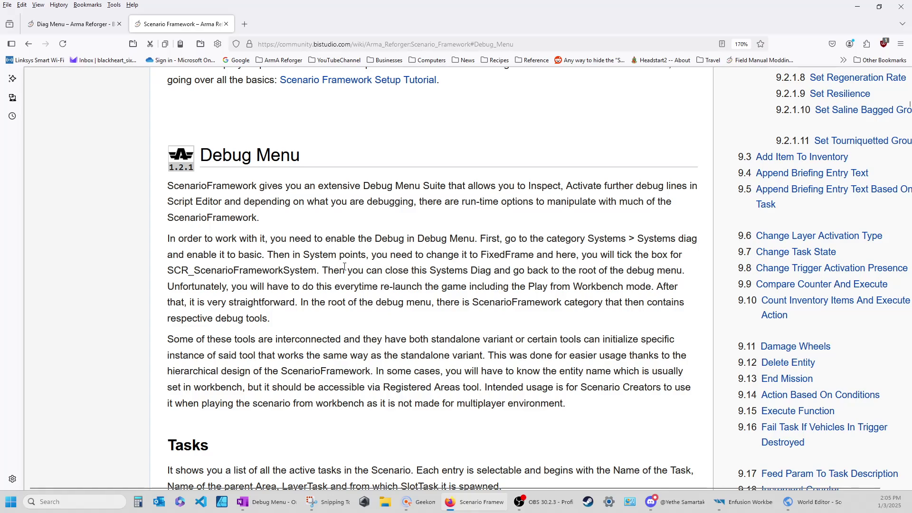
drag(702, 239, 589, 242)
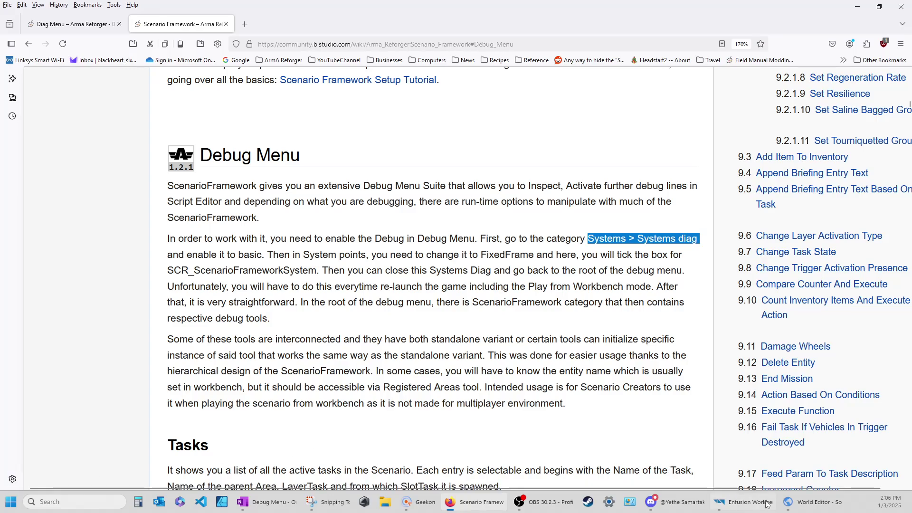
Switch to the World Editor, start play mode for the Eden_SFW world, and bring the running game window to the front
click(814, 502)
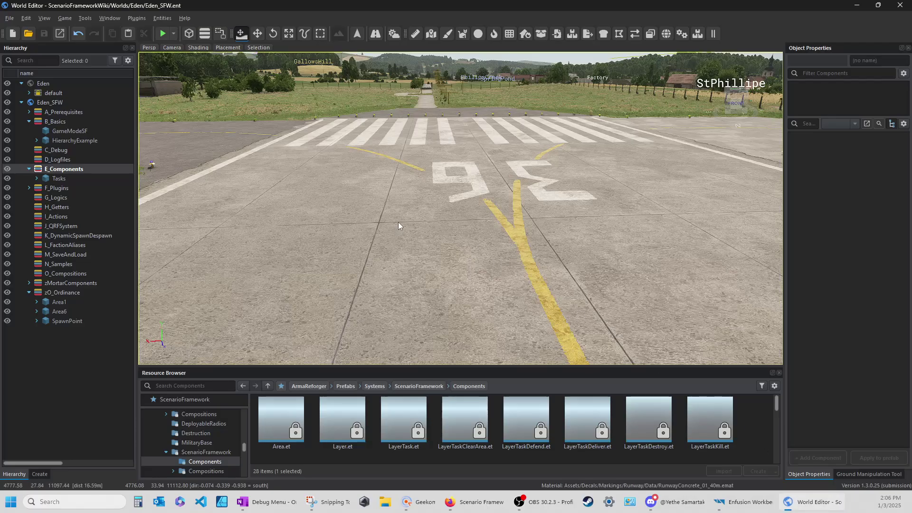
click(162, 34)
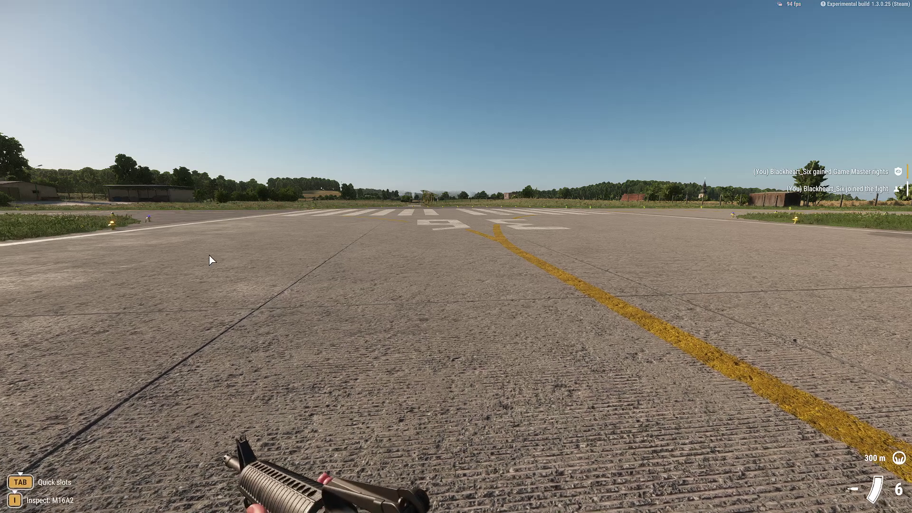
key(alt+Tab)
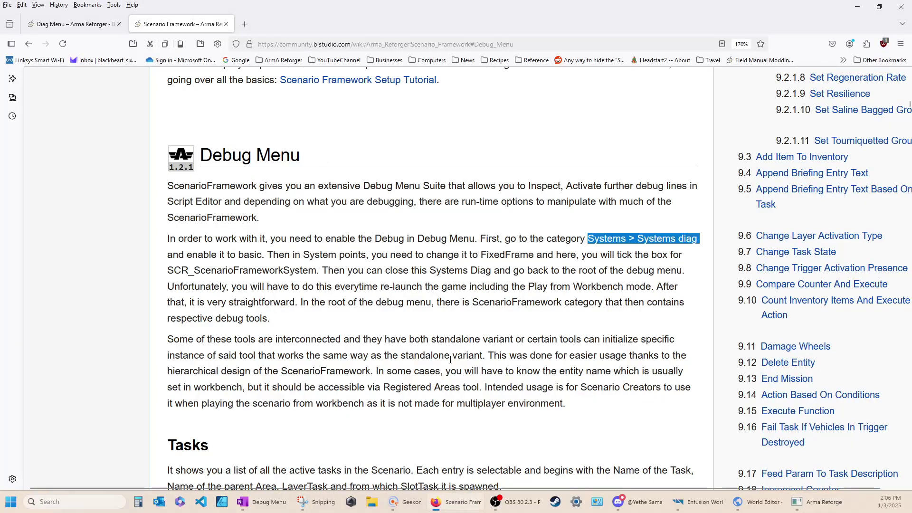
click(741, 502)
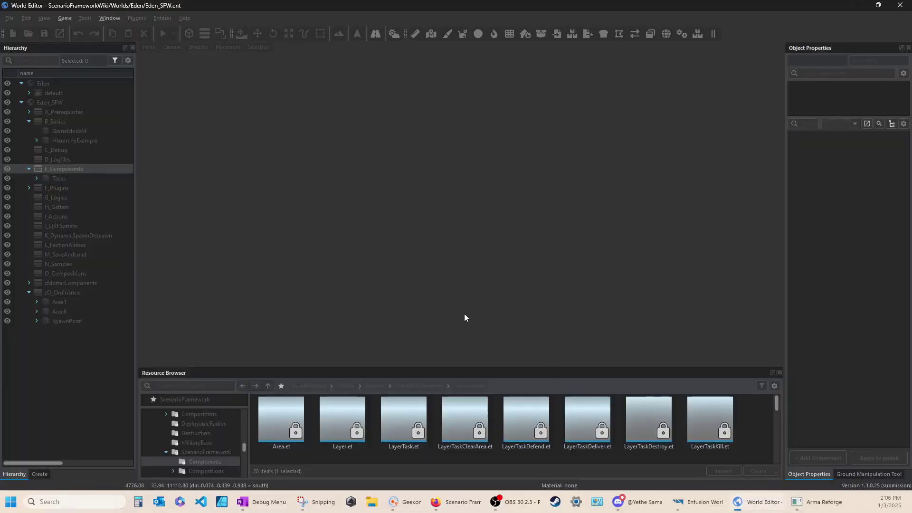
click(820, 503)
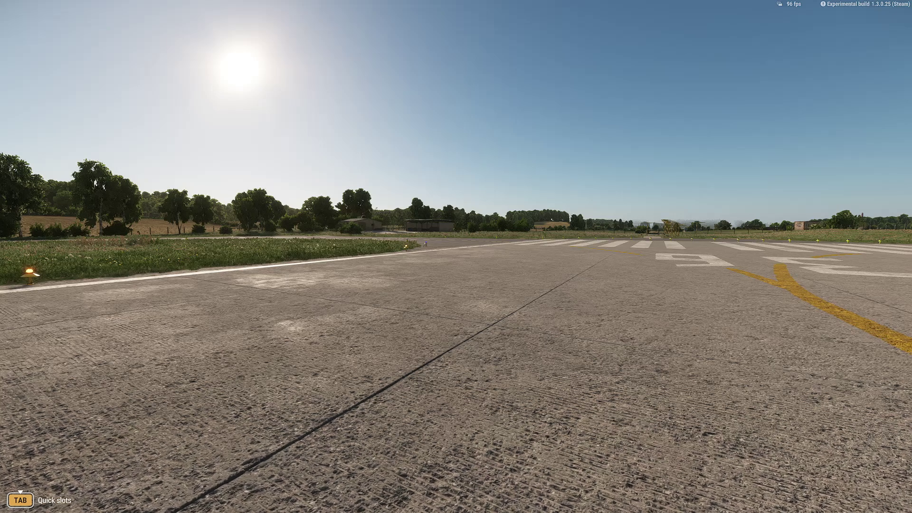
Open the in-game Diag Menu, leave the Systems submenu for the root list, and close the menu
key(super+alt)
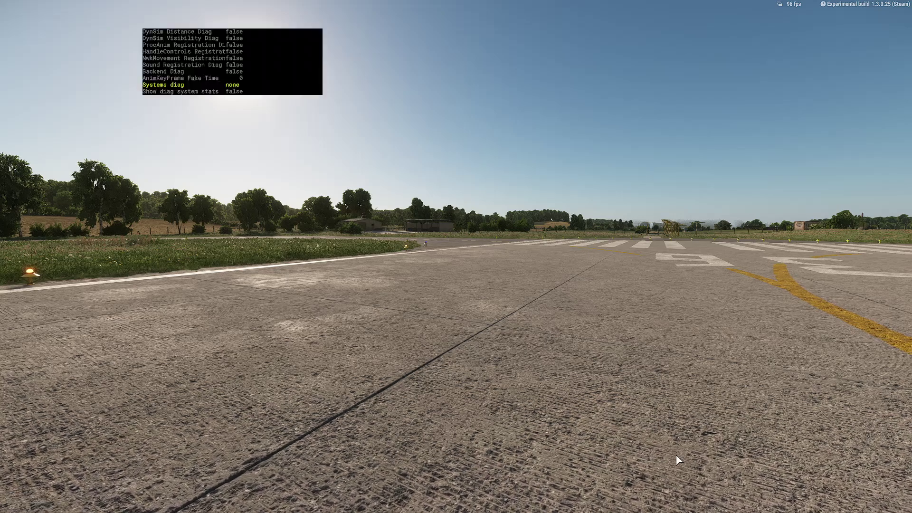
key(Left)
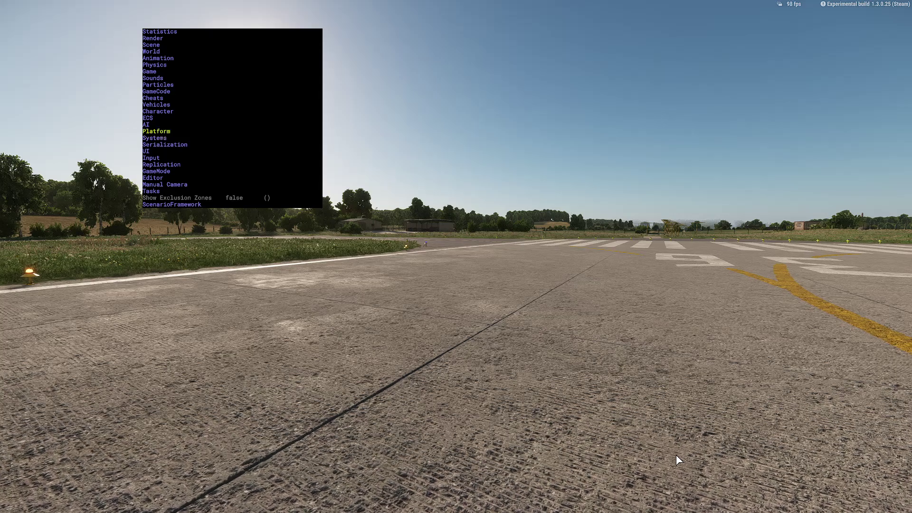
key(super+alt)
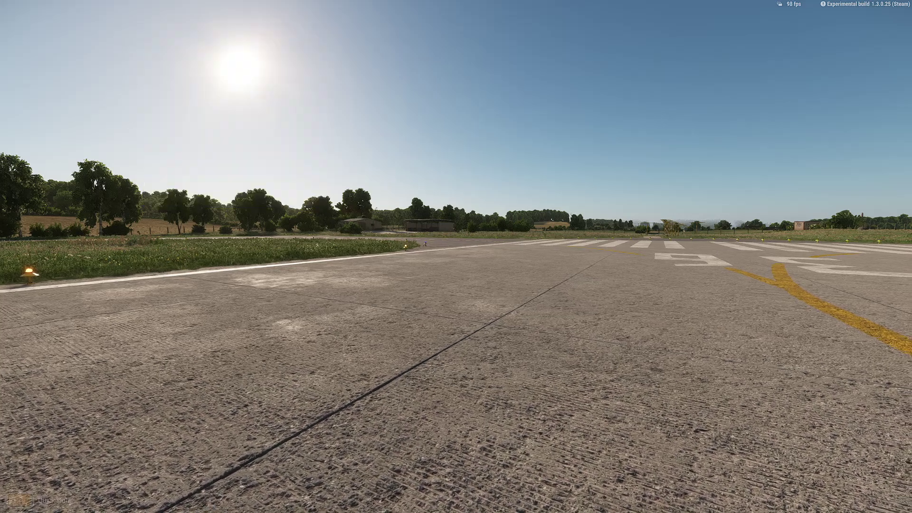
Reopen the Diag Menu and browse the root categories, ending with ScenarioFramework highlighted
key(super+alt)
key(Up)
key(Up)
key(Up)
key(Up)
key(Up)
key(Up)
key(Up)
key(Up)
key(Up)
key(Up)
key(Up)
key(Up)
key(Up)
key(Up)
key(Up)
key(Down)
key(Down)
key(Down)
key(Down)
key(Down)
key(Down)
key(Down)
key(Down)
key(Down)
key(Down)
key(Down)
key(Down)
key(Down)
key(Down)
key(Down)
key(Down)
key(Down)
key(Down)
key(Down)
key(Down)
key(Up)
key(Up)
key(Up)
key(Up)
key(Up)
key(Up)
key(Up)
key(Up)
key(Up)
key(Down)
key(Down)
key(Down)
key(Down)
key(Down)
key(Down)
key(Down)
key(Down)
key(Down)
key(Down)
key(Down)
key(Down)
key(Up)
key(Up)
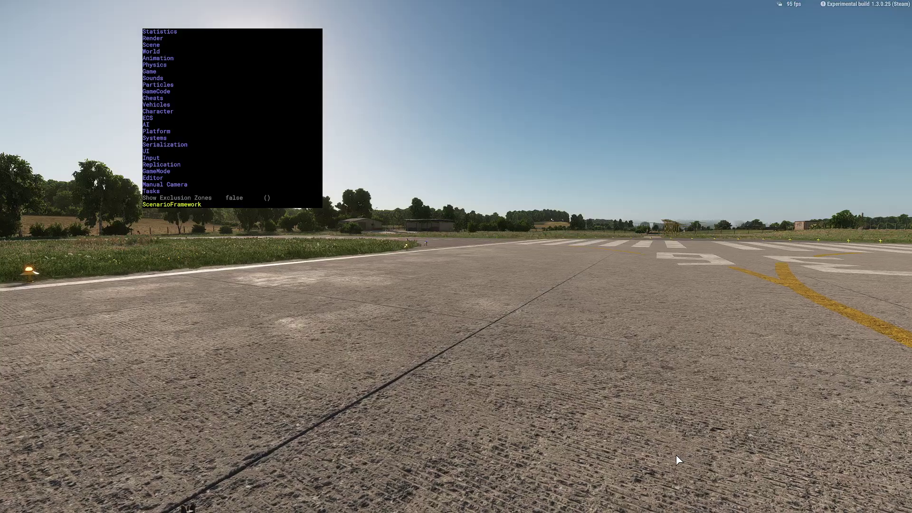
Enter the ScenarioFramework category and look through its debug entries, from Tasks down to the inspectors
key(Right)
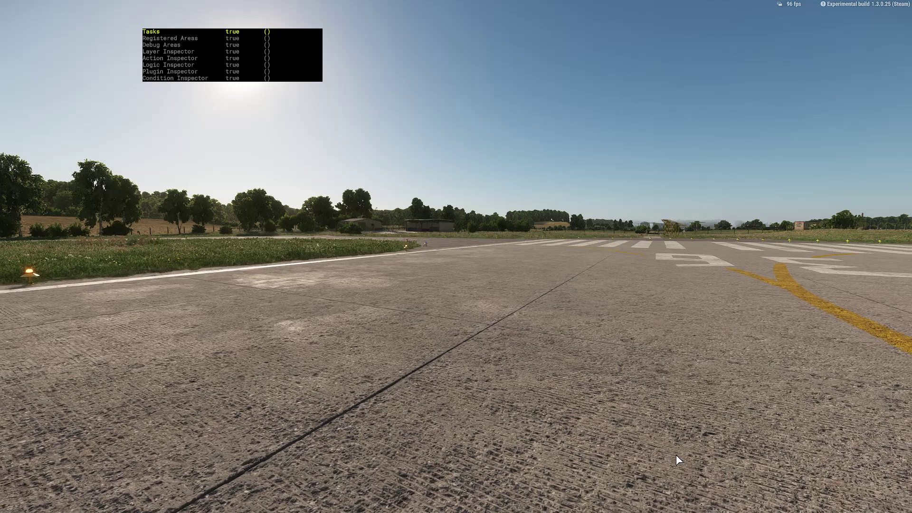
key(Down)
key(Down)
key(Down)
key(Down)
key(Down)
key(Up)
key(Up)
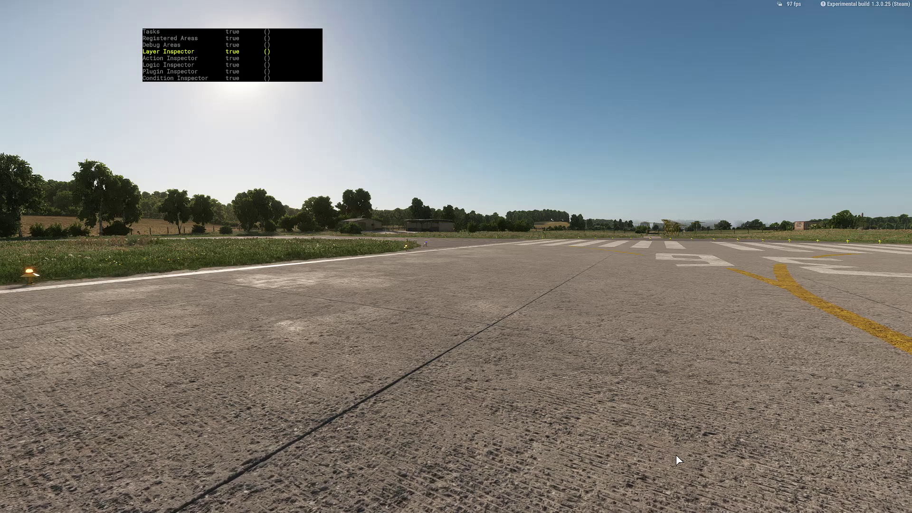
Return to the Diag Menu's root list and browse its categories up to GameCode and back down to ScenarioFramework
key(Left)
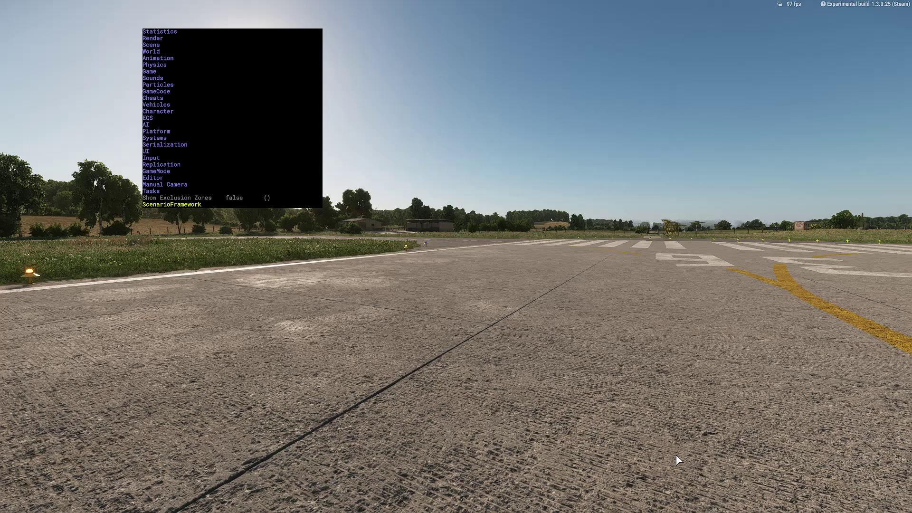
key(Up)
key(Up)
key(Up)
key(Up)
key(Up)
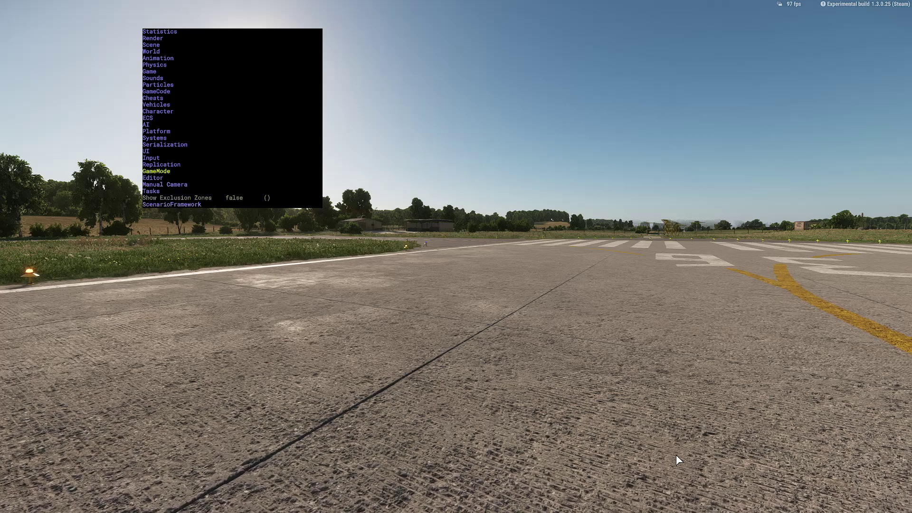
key(Up)
key(Up)
key(Up)
key(Up)
key(Up)
key(Up)
key(Up)
key(Up)
key(Up)
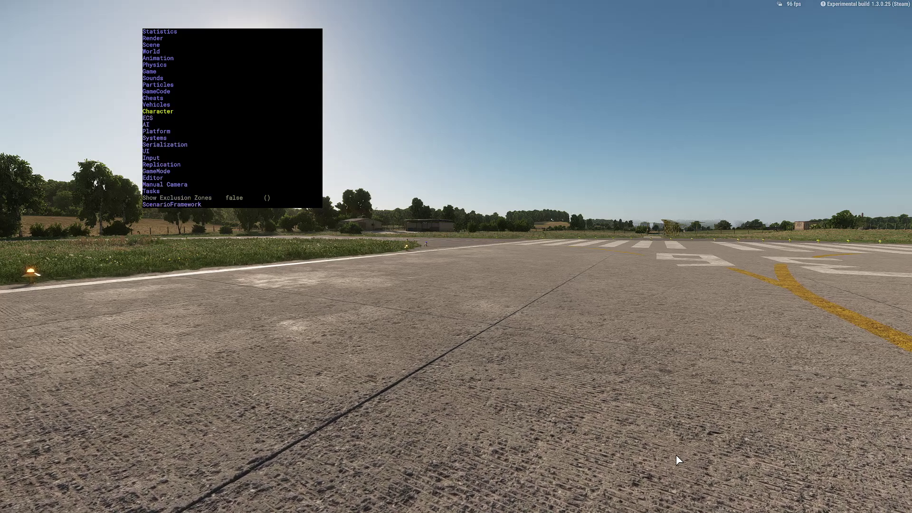
key(Up)
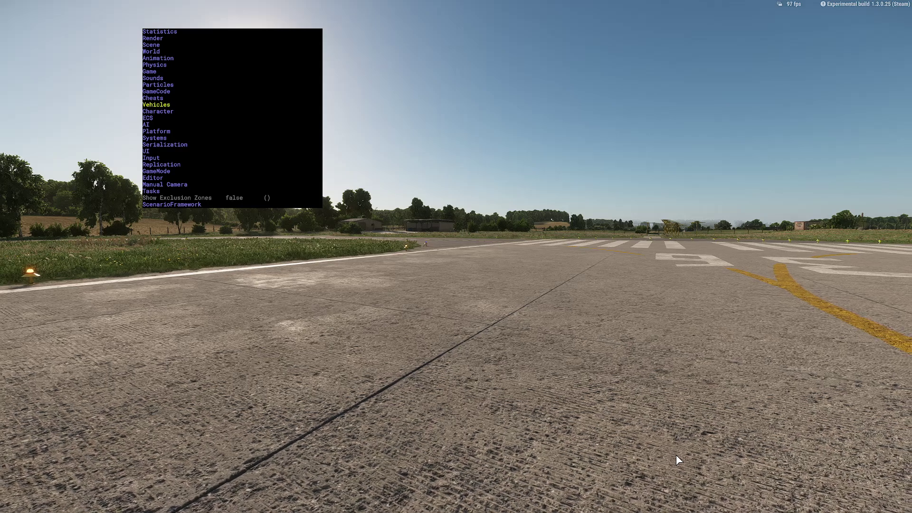
key(Up)
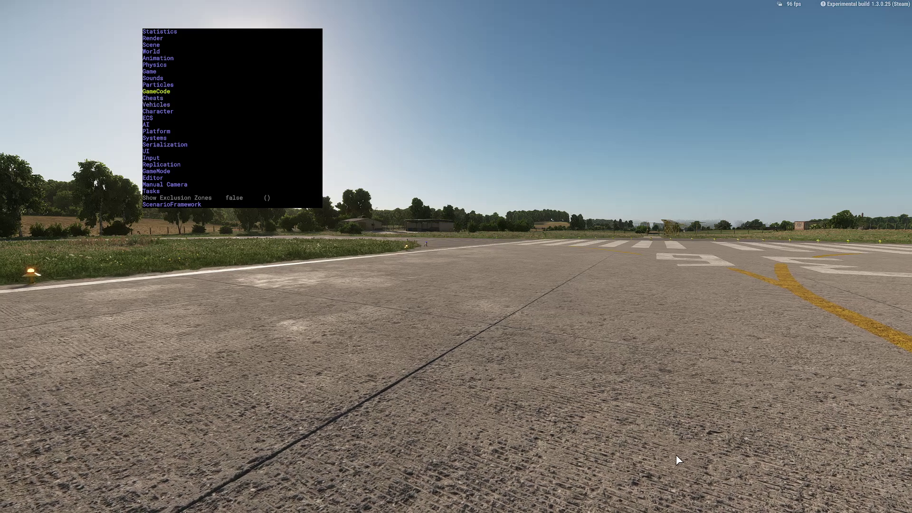
key(Down)
key(Down)
key(Down)
key(Down)
key(Down)
key(Down)
key(Down)
key(Down)
key(Down)
key(Down)
key(Down)
key(Down)
key(Down)
key(Down)
key(Down)
key(Down)
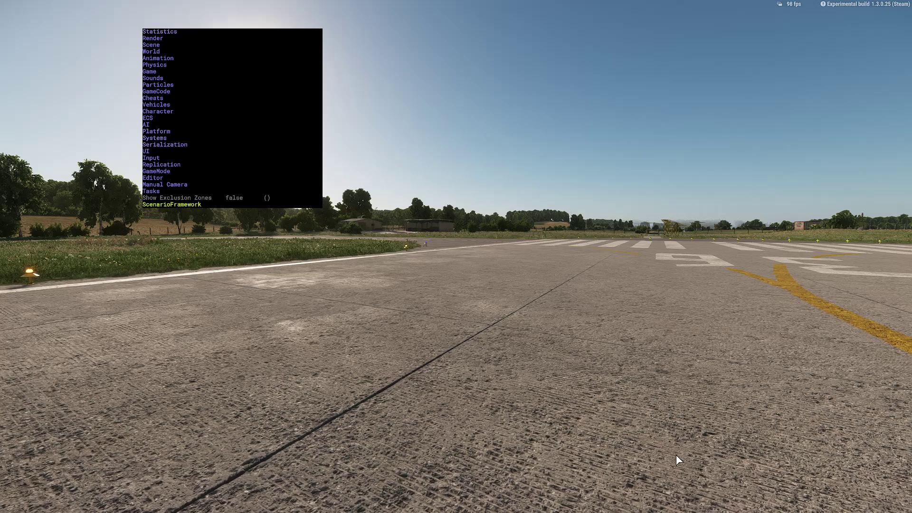
Close the Diag Menu and switch to the browser to review the wiki's Debug Menu instructions for enabling the ScenarioFramework debug
key(super+alt)
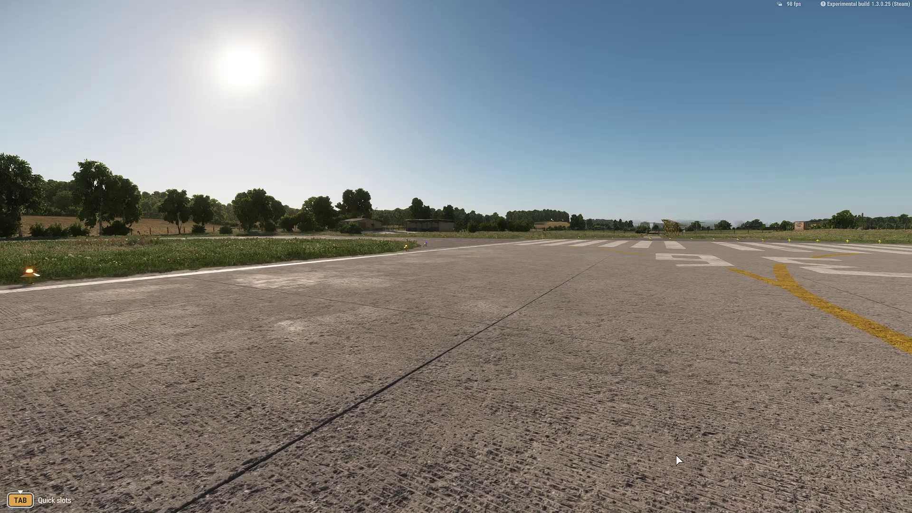
key(alt+Tab)
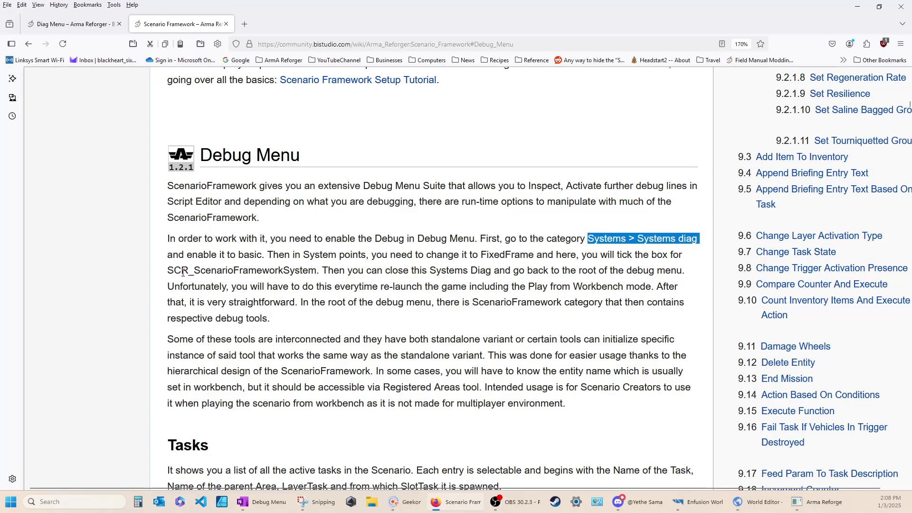
click(317, 272)
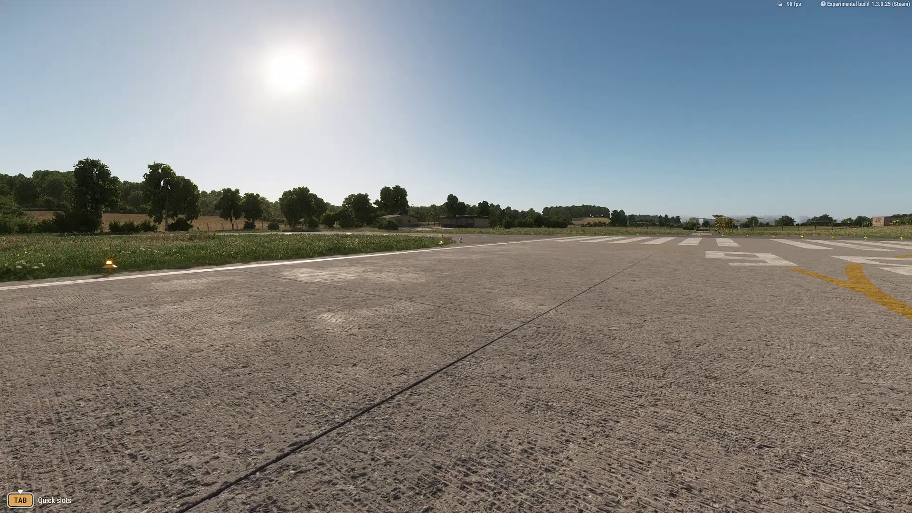
Reopen the Diag Menu in the running game and enter the Systems category
key(ctrl+super)
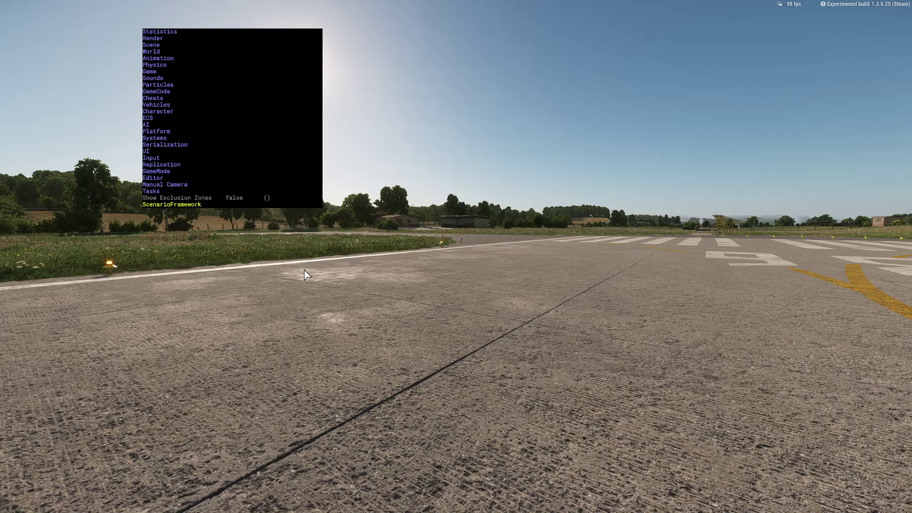
key(Up)
key(Up)
key(Up)
key(Up)
key(Up)
key(Up)
key(Up)
key(Up)
key(Up)
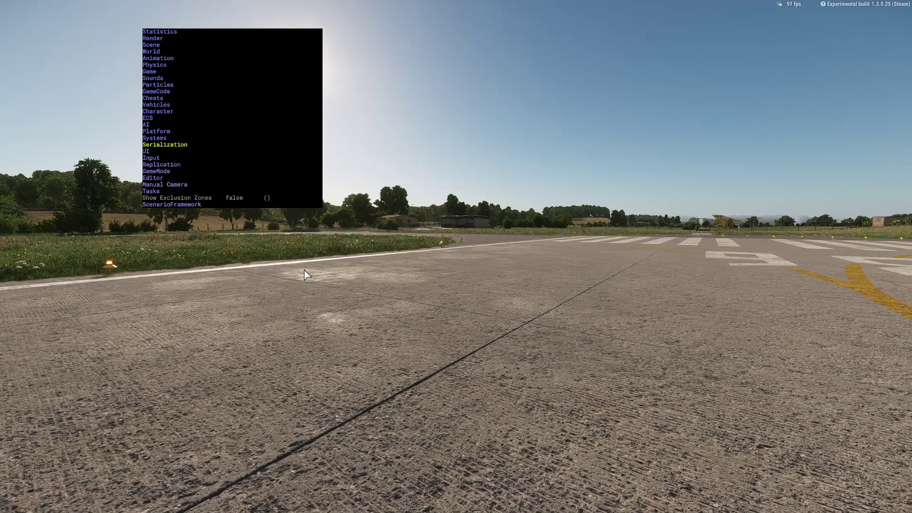
key(Up)
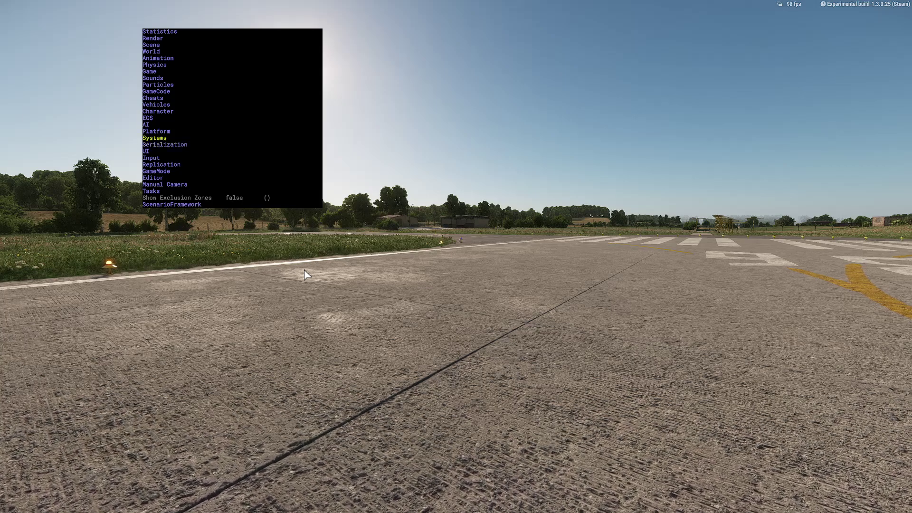
key(Right)
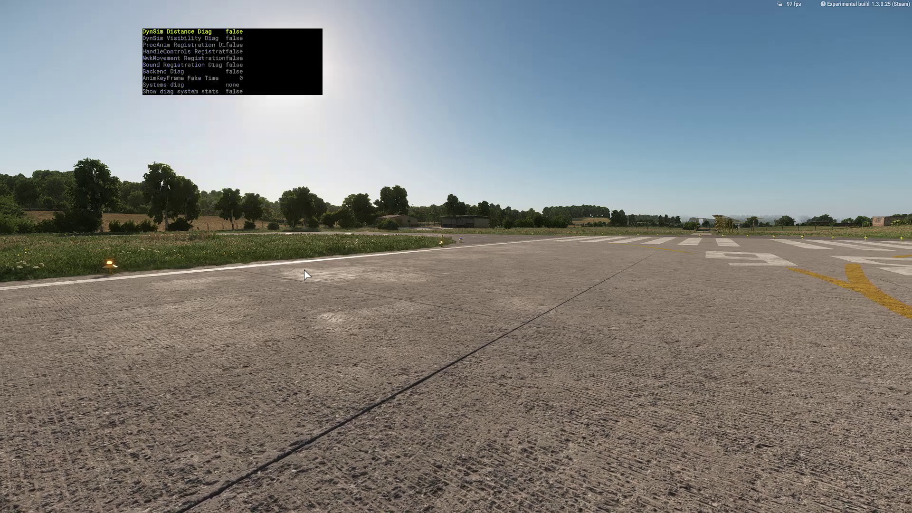
Set Systems diag to basic and close the Diag Menu
key(Down)
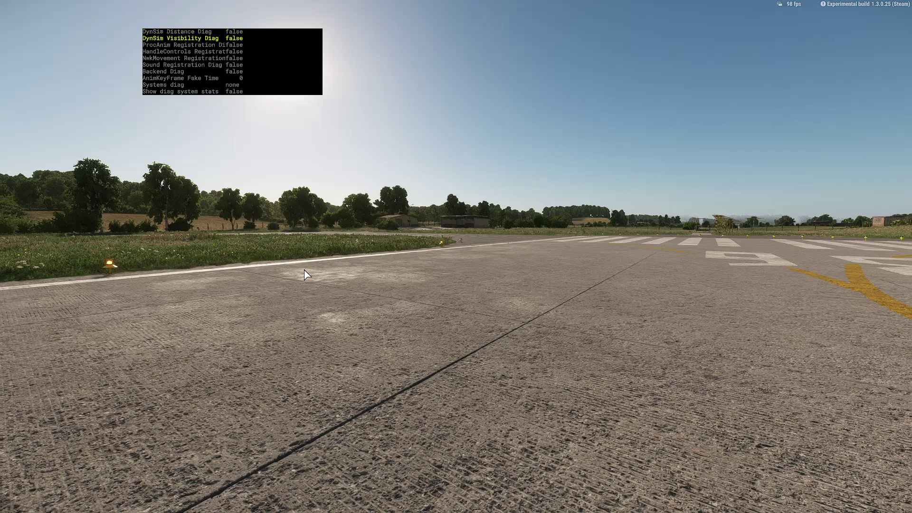
key(Down)
key(Down)
key(Down)
key(Down)
key(Down)
key(Down)
key(Down)
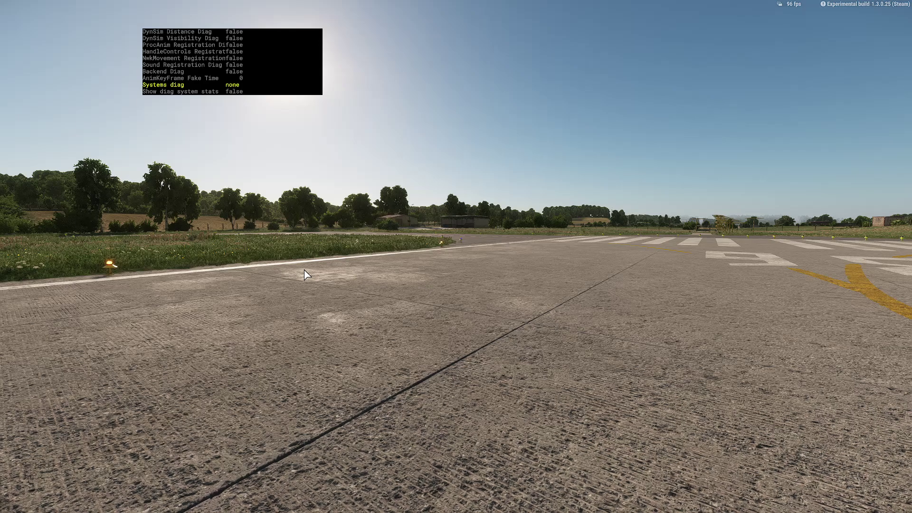
key(Right)
key(Right)
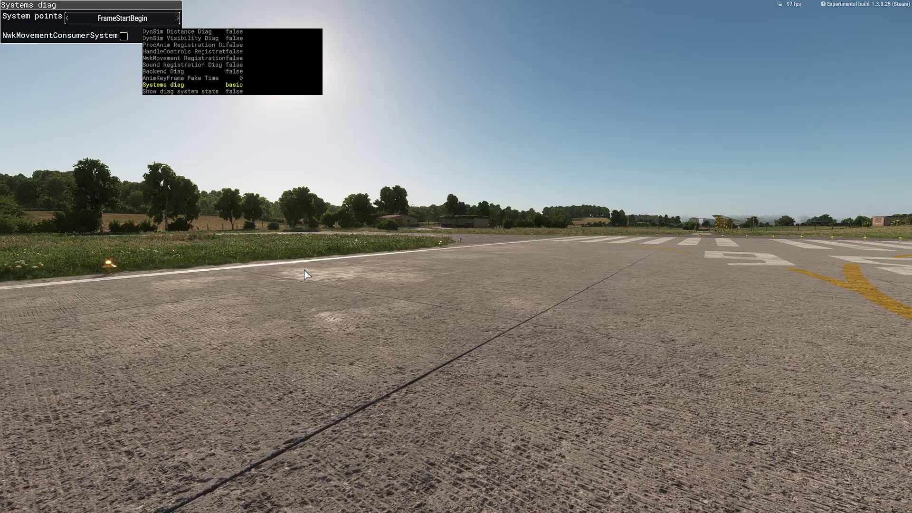
key(Left)
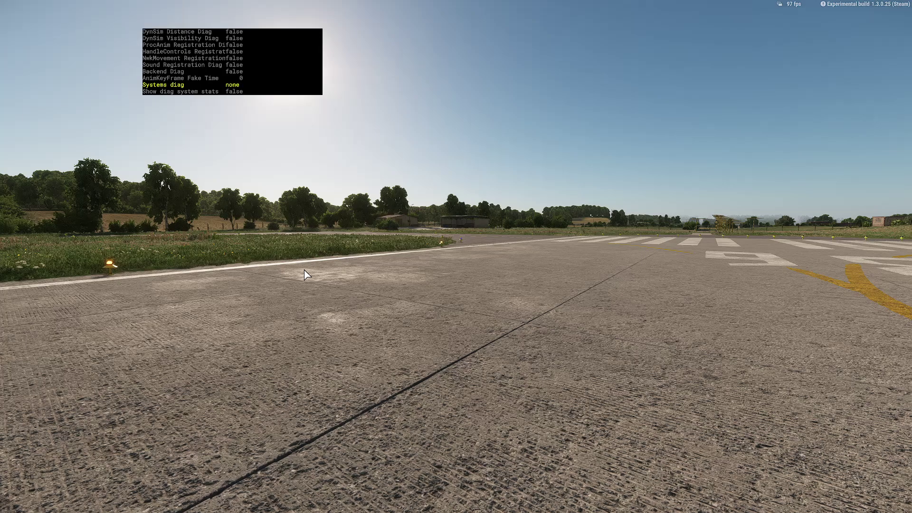
key(Left)
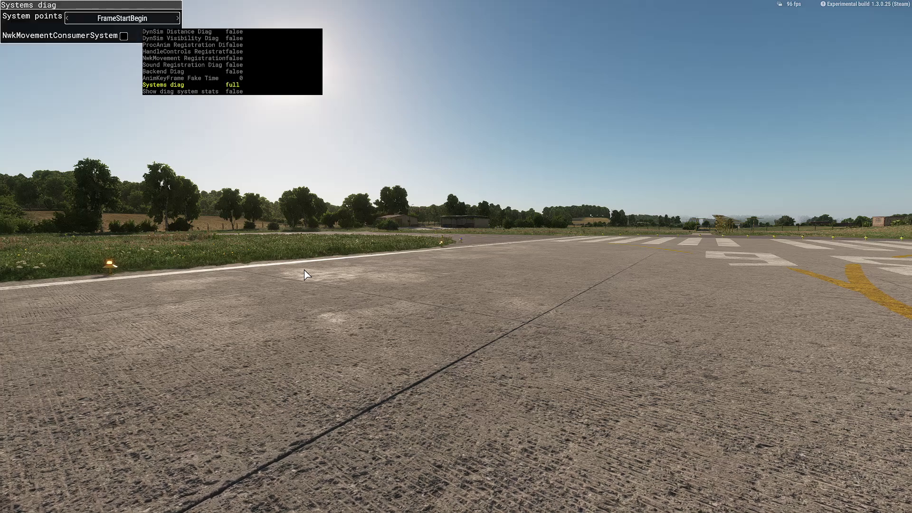
key(Left)
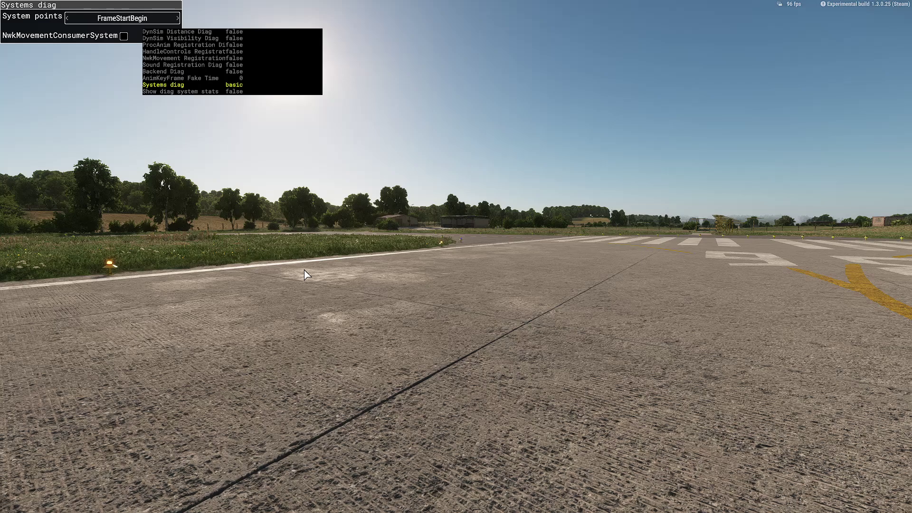
key(super+alt)
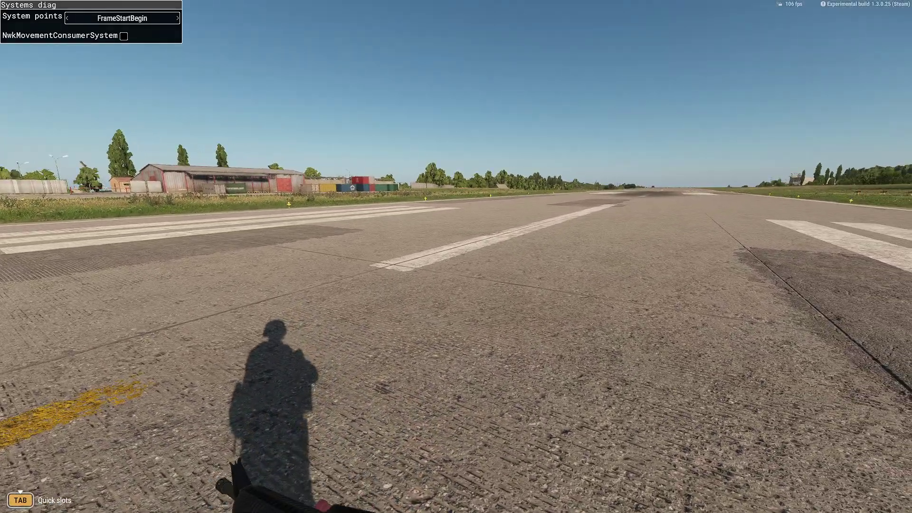
Switch to the wiki, highlight the System points value FixedFrame in the Debug Menu instructions, and return to the game
key(alt+Tab)
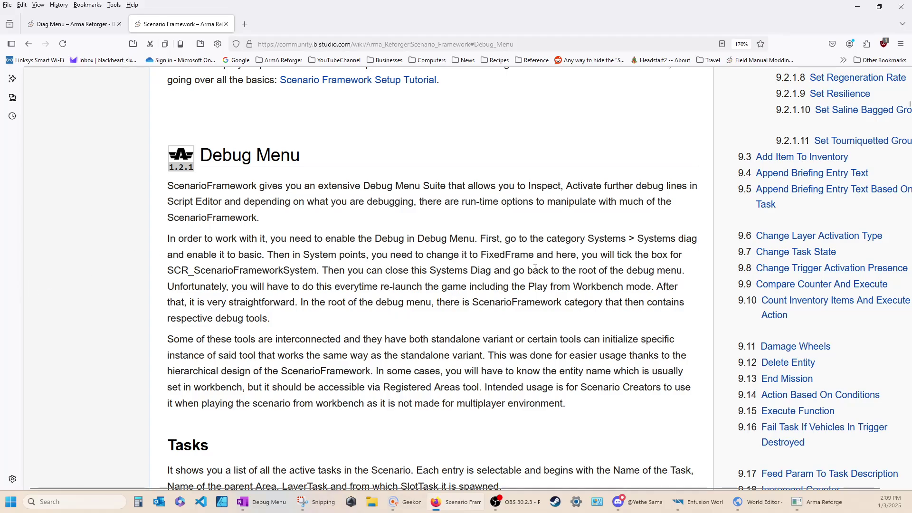
drag(534, 256, 487, 256)
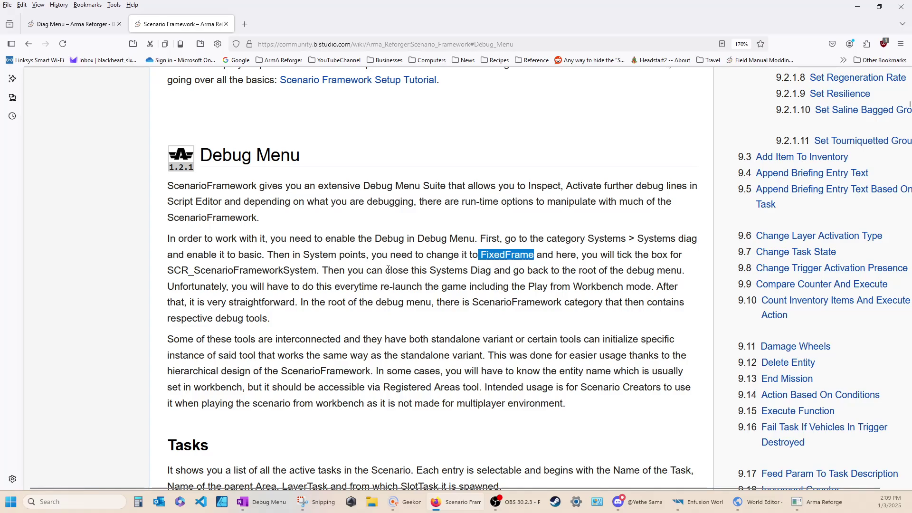
key(alt+Tab)
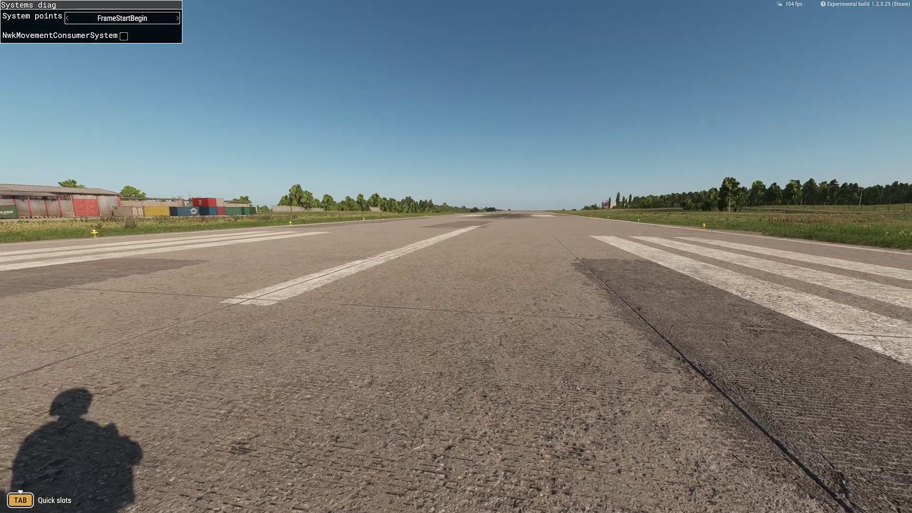
Open the character inventory to free the mouse cursor and set System points to FixedFrame in the Systems diag window
key(i)
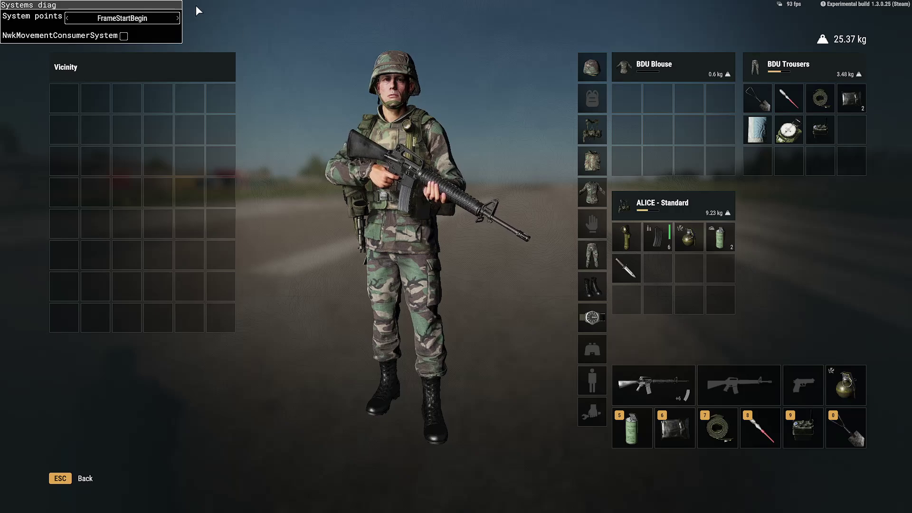
click(177, 18)
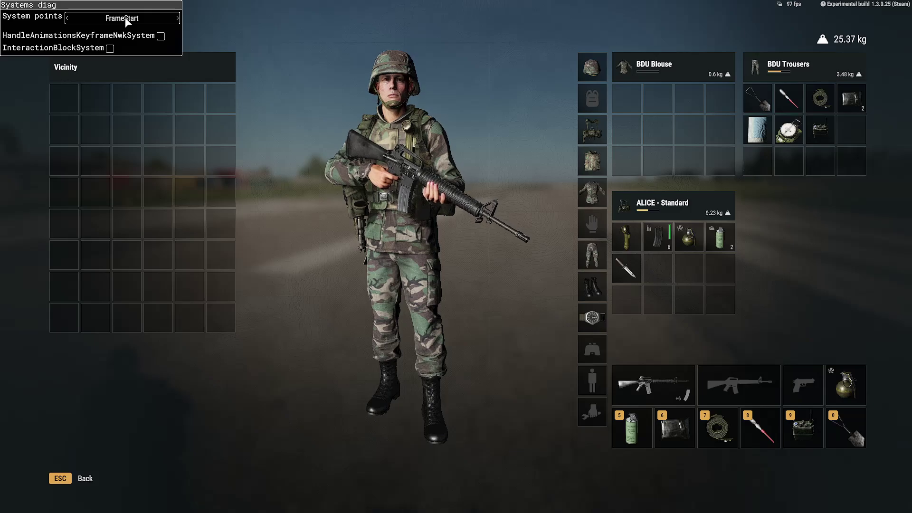
click(177, 19)
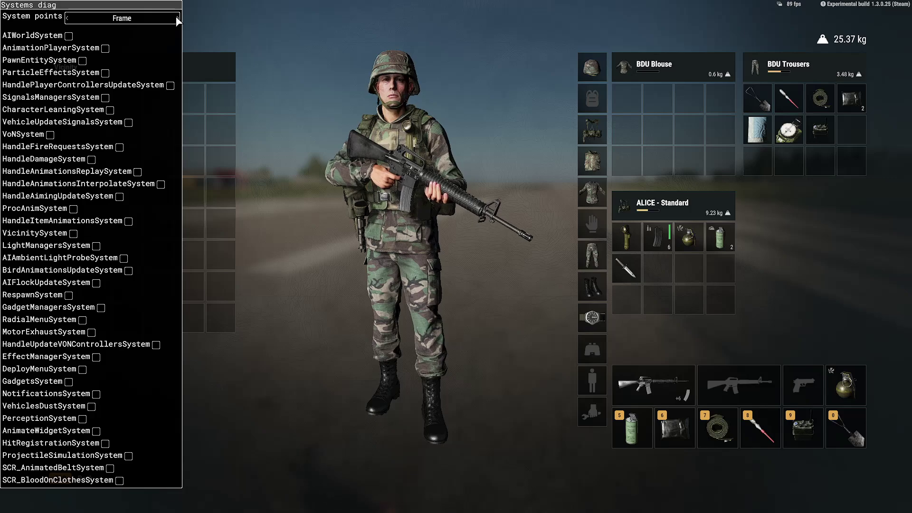
click(178, 20)
click(177, 20)
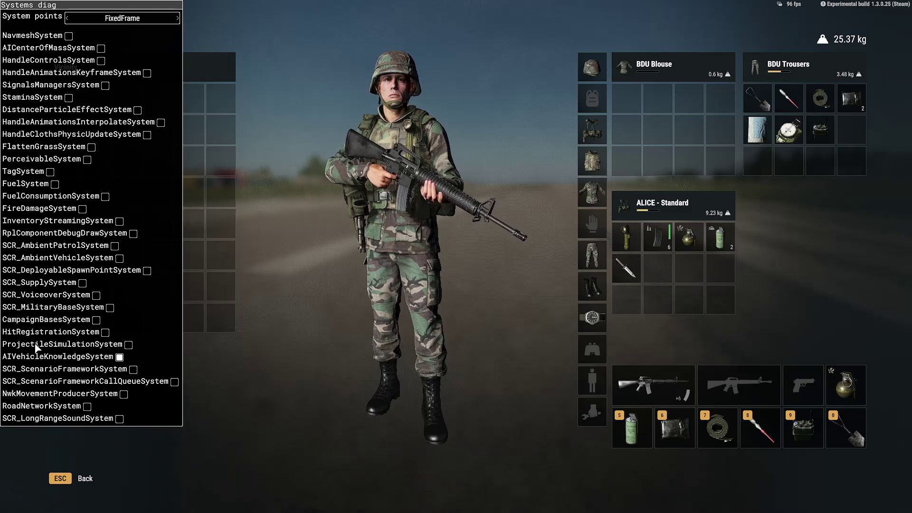
Recheck the wiki for the required system and enable SCR_ScenarioFrameworkSystem in the game's FixedFrame list
key(alt+Tab)
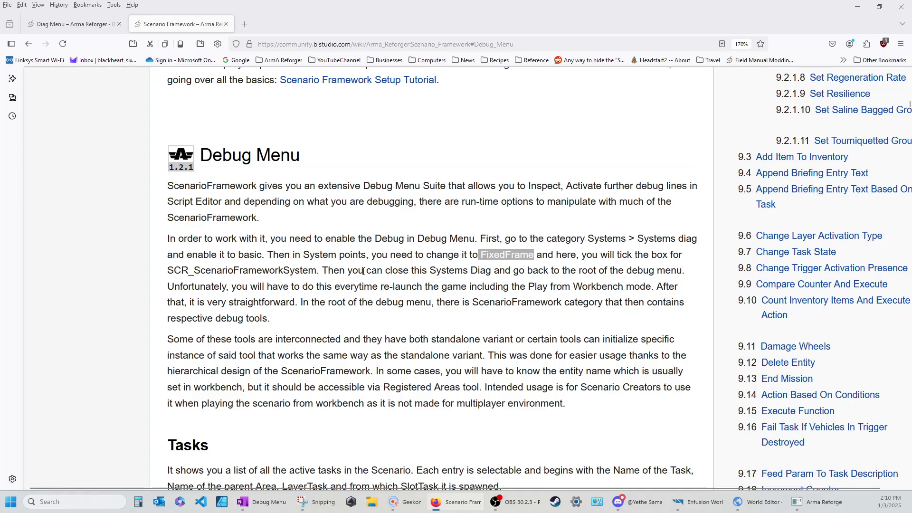
key(alt+Tab)
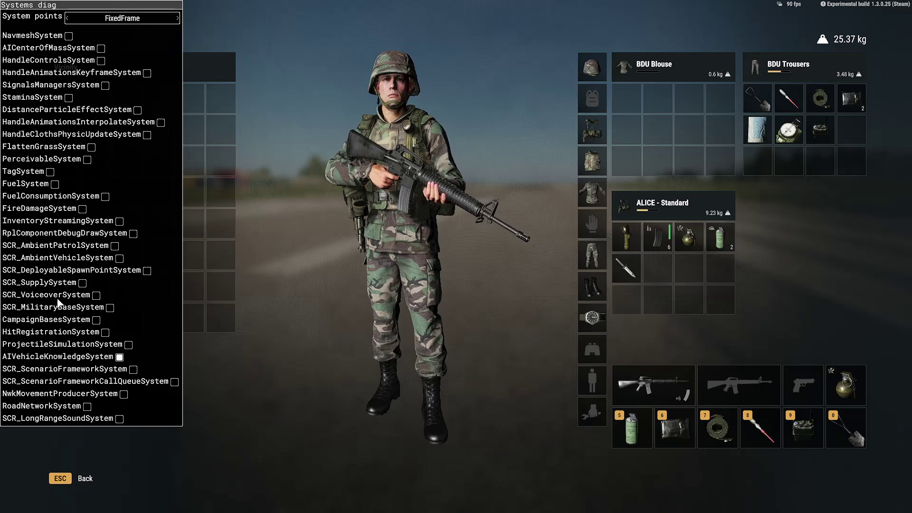
click(133, 370)
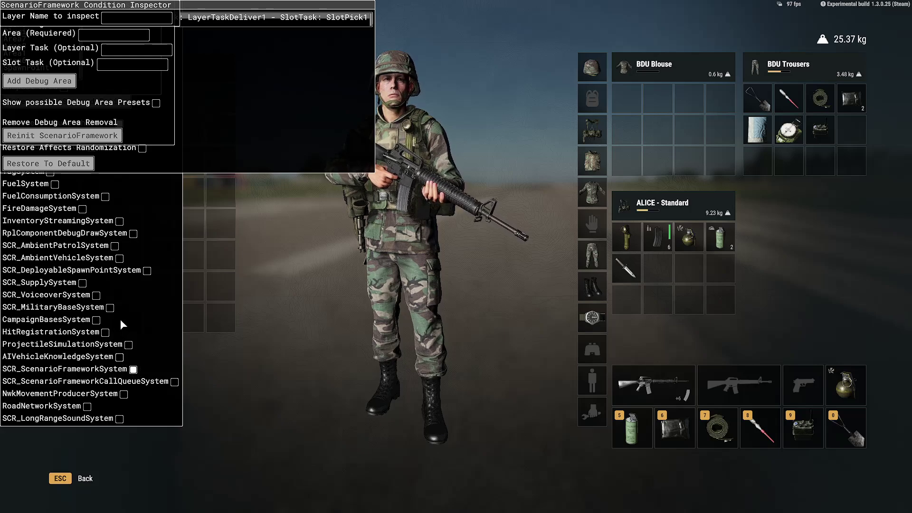
Turn SCR_ScenarioFrameworkSystem off and on again, leaving it enabled, and close the inventory
click(132, 370)
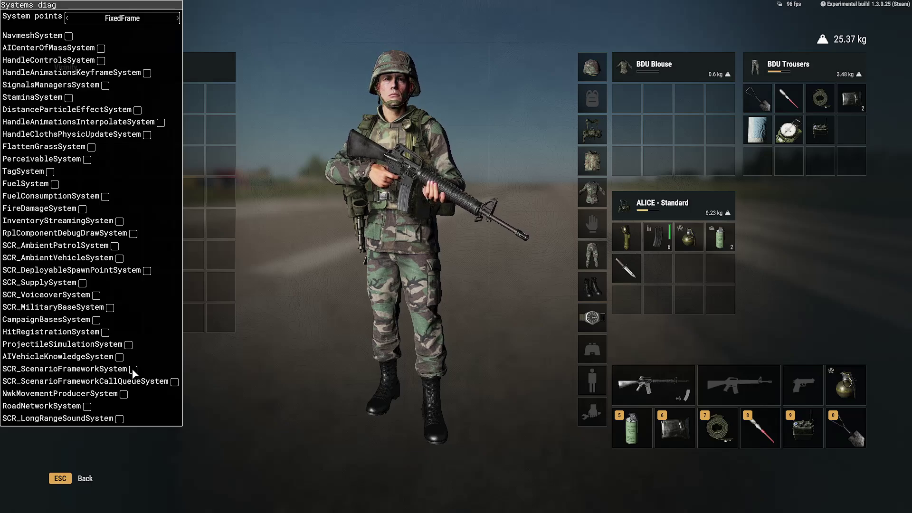
click(133, 370)
click(175, 381)
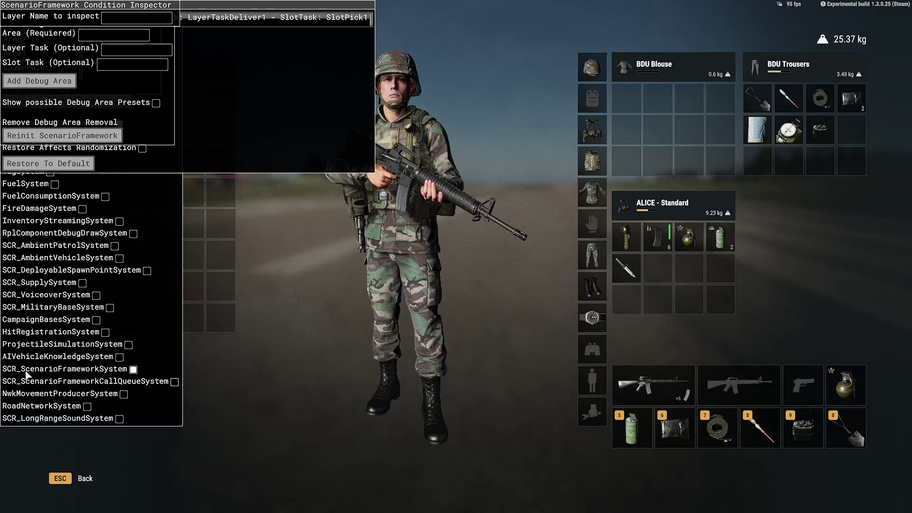
click(133, 369)
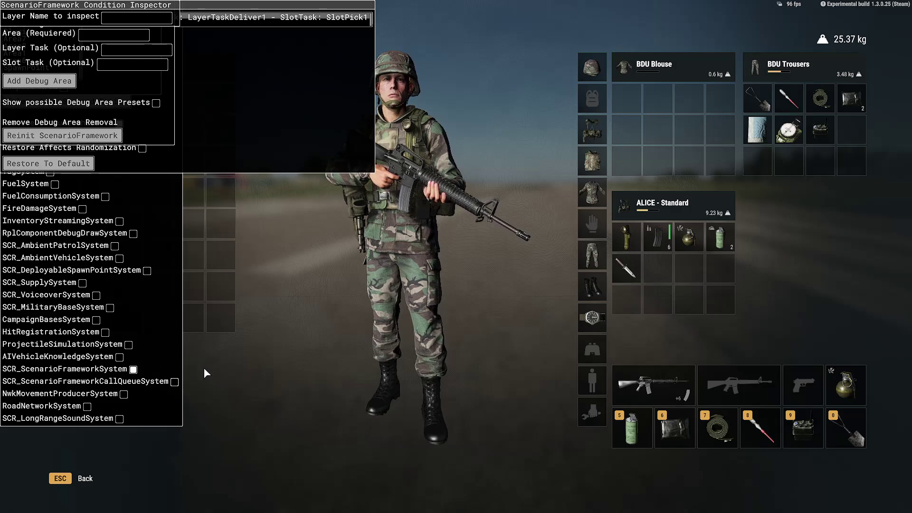
click(57, 479)
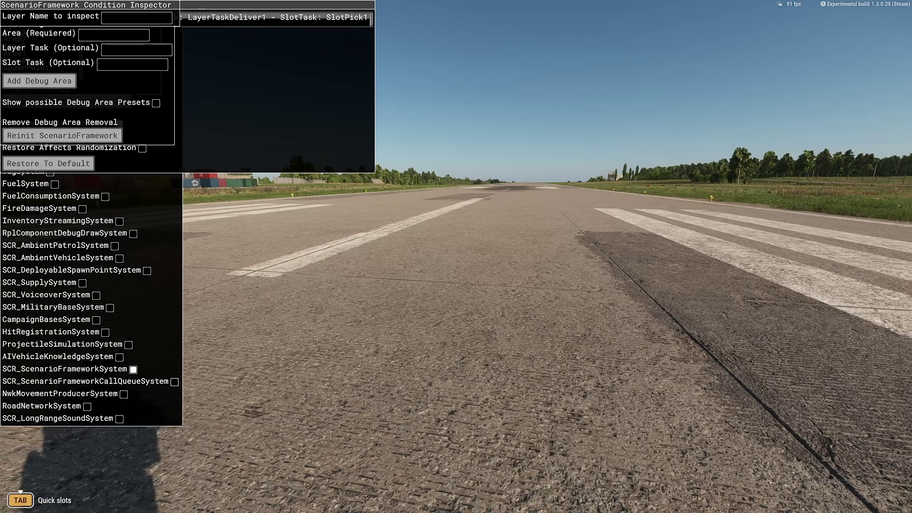
key(w)
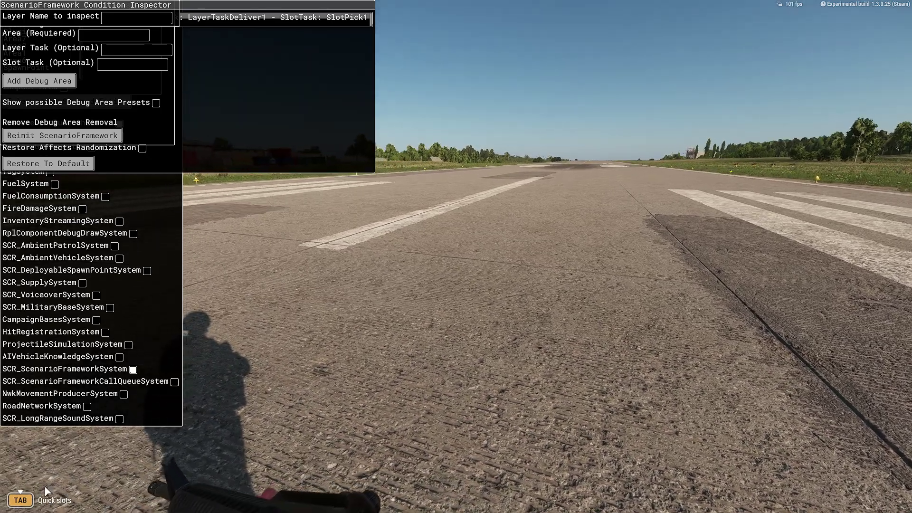
Hide the Systems diag window by setting Systems diag to none in the Diag Menu, and close the menu
key(alt+Tab)
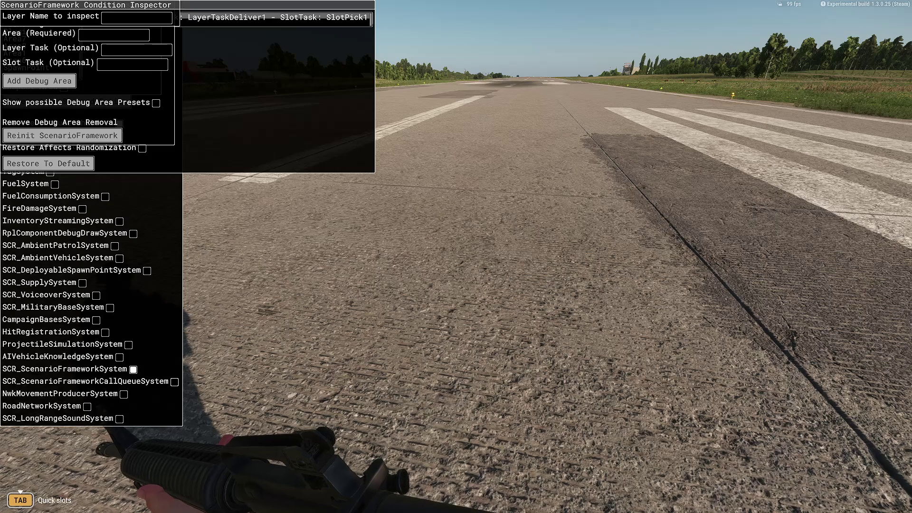
key(super+alt)
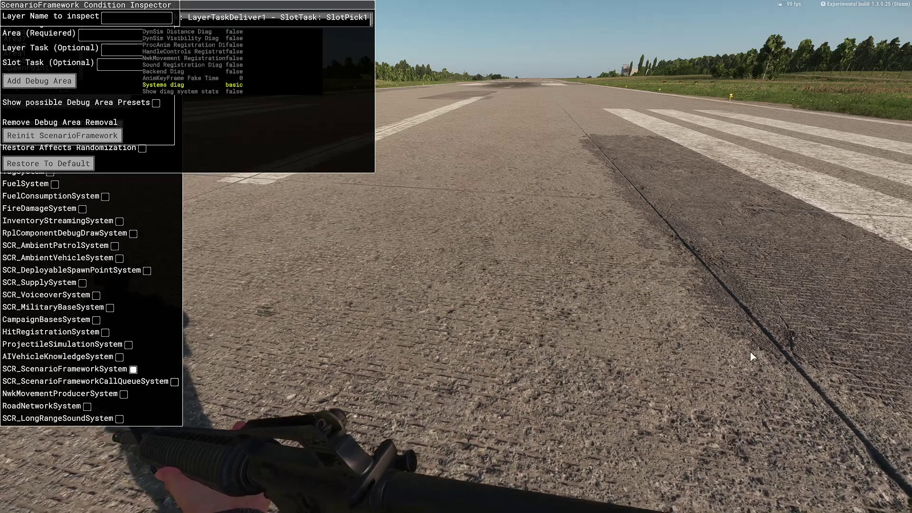
key(Left)
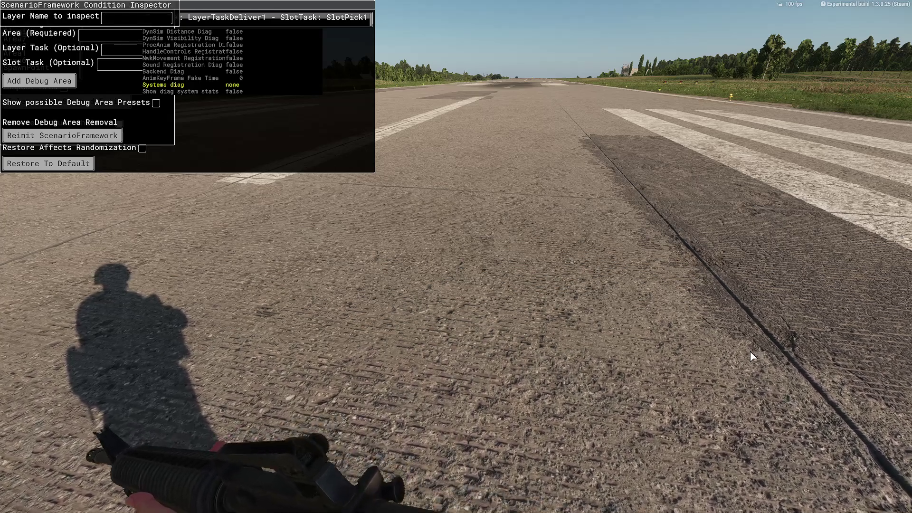
key(Right)
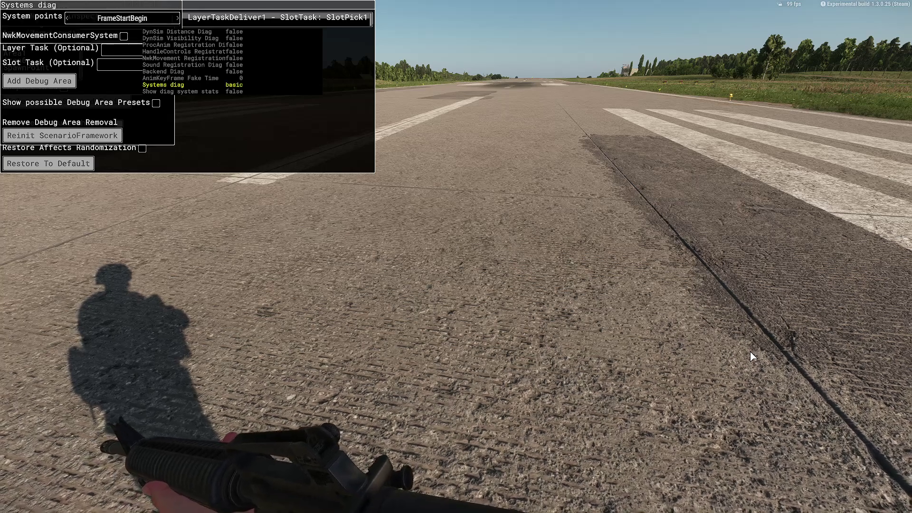
key(Left)
key(ctrl+super)
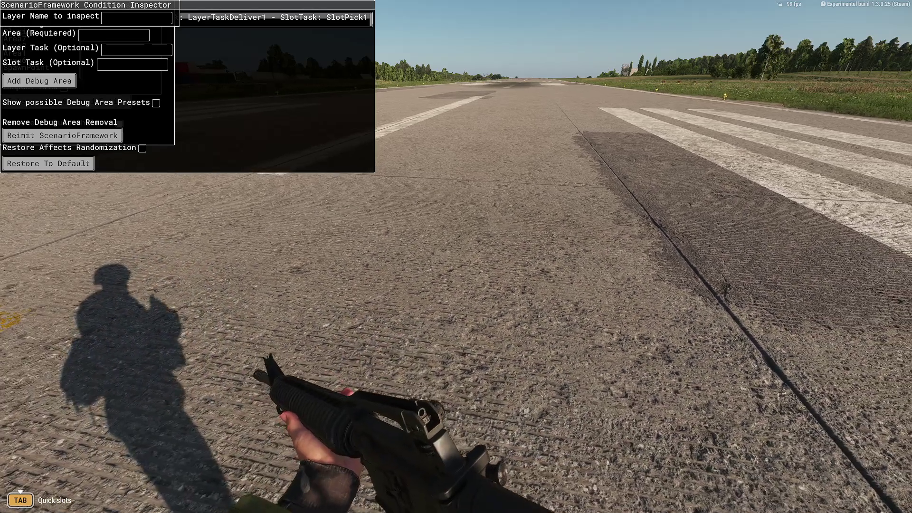
Set Systems diag to basic again through the Diag Menu and return it to none
key(ctrl+super)
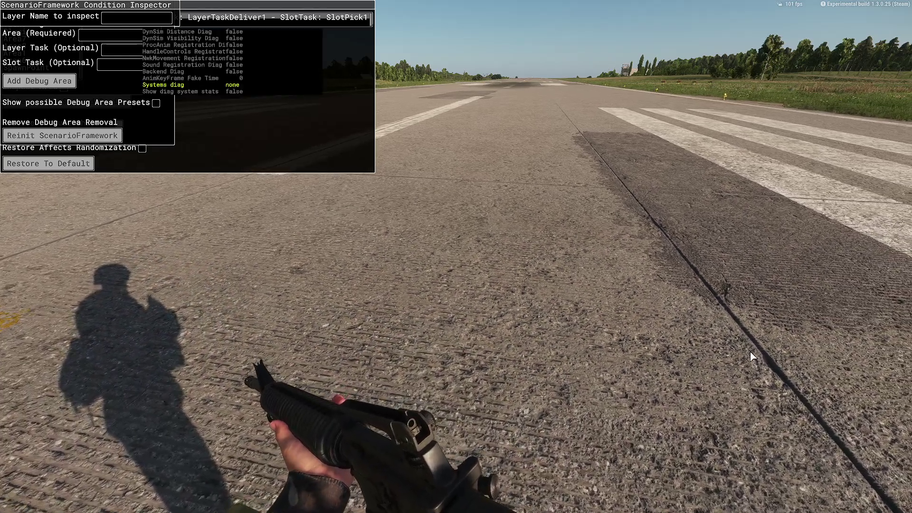
key(Right)
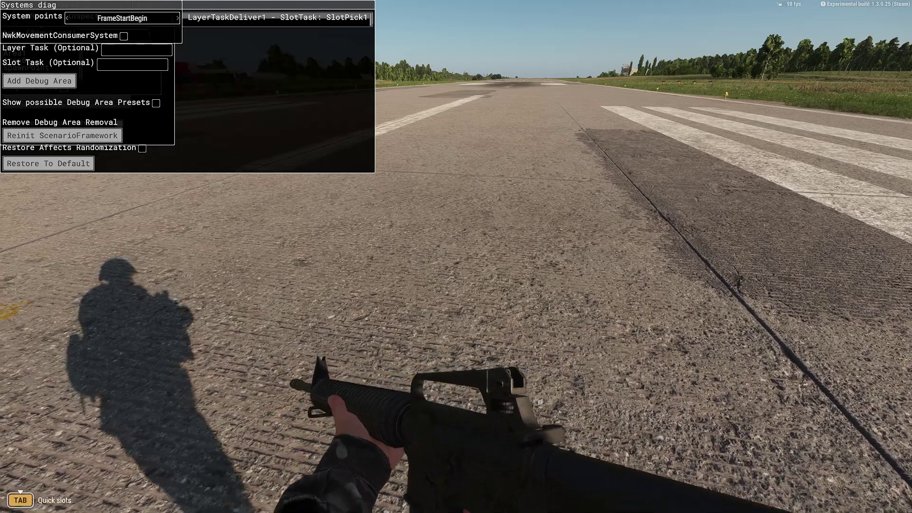
key(ctrl+super)
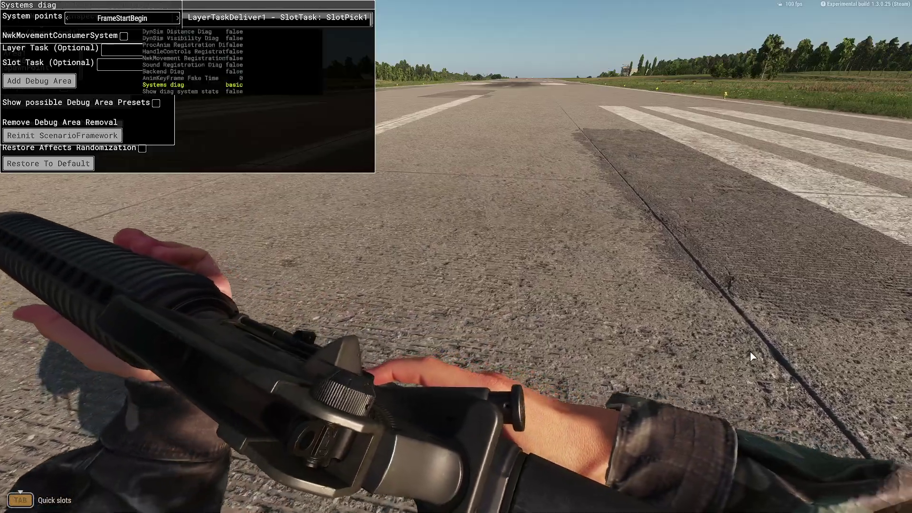
key(Left)
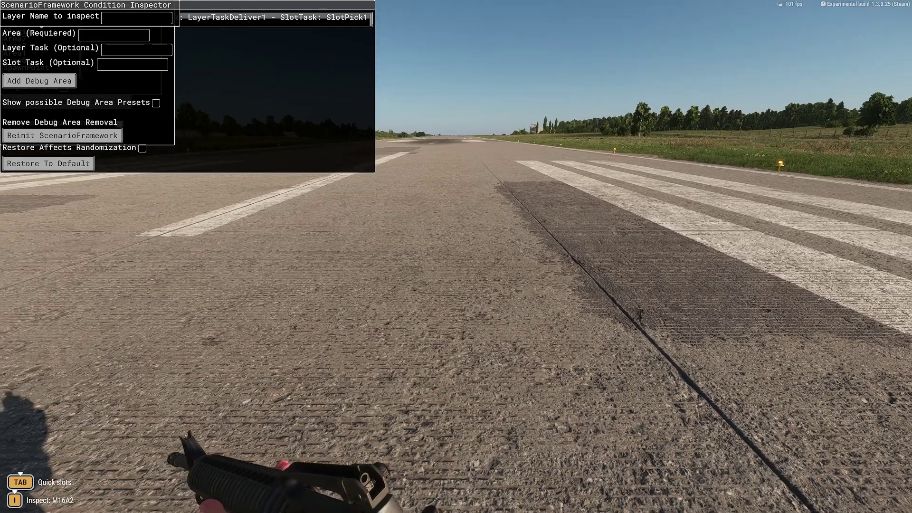
Open the character inventory and stack the Condition, Plugin, Logic, Action and Layer Inspector and Debug Areas windows below the Tasks window
key(Tab)
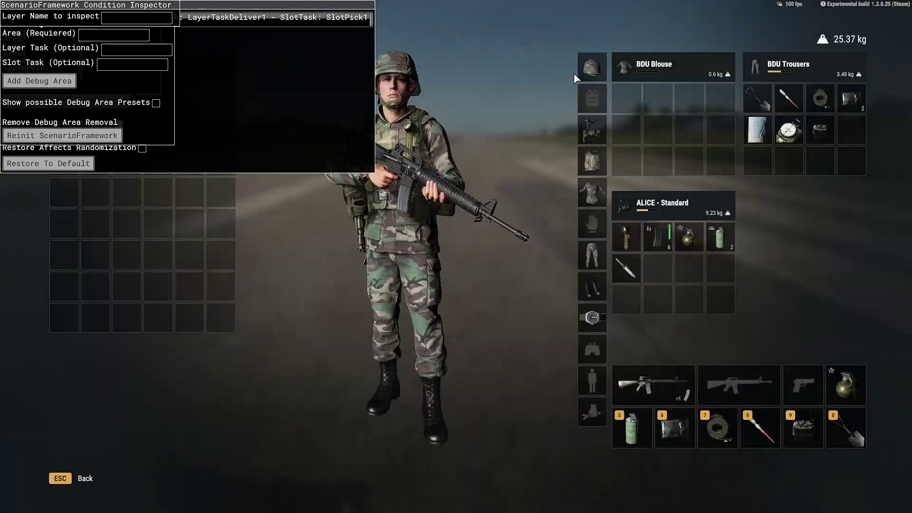
drag(141, 12, 144, 182)
drag(137, 9, 140, 209)
drag(128, 6, 132, 234)
drag(160, 5, 165, 261)
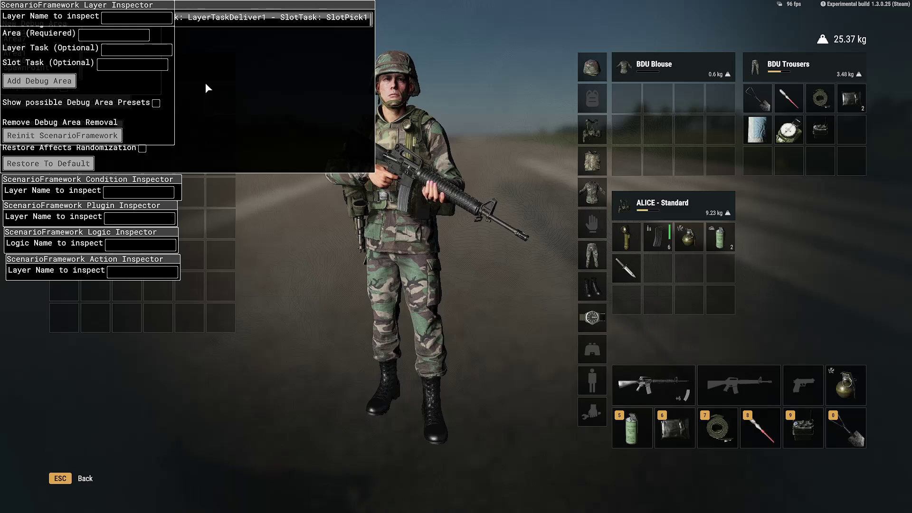
drag(160, 8, 160, 287)
drag(160, 4, 167, 314)
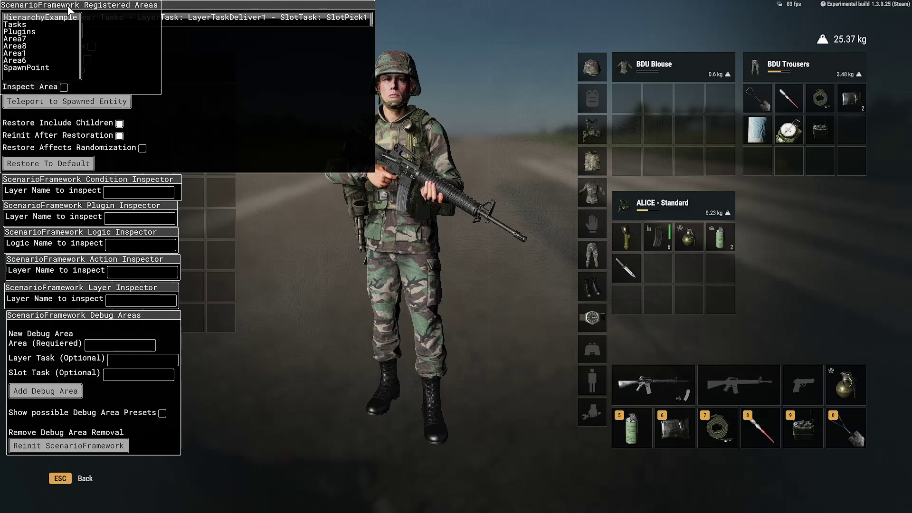
Uncover the ScenarioFramework Tasks window and place the Registered Areas window directly beside it
drag(78, 5, 802, 14)
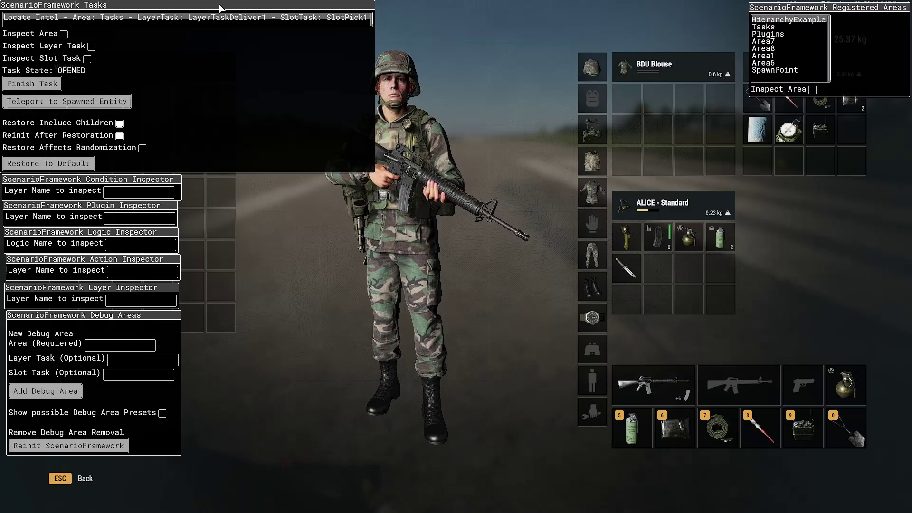
mouse_move(219, 8)
mouse_down()
mouse_move(278, 8)
mouse_move(311, 30)
mouse_move(220, 5)
mouse_up()
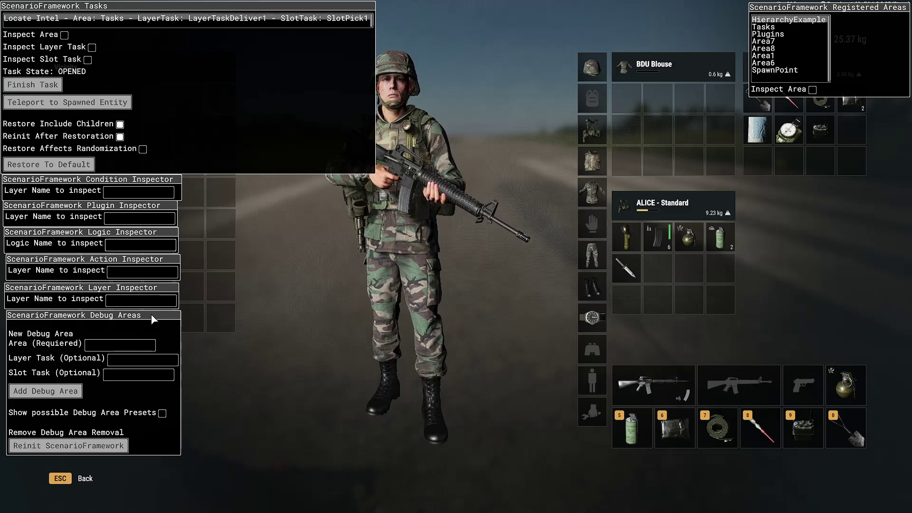
drag(796, 13, 425, 13)
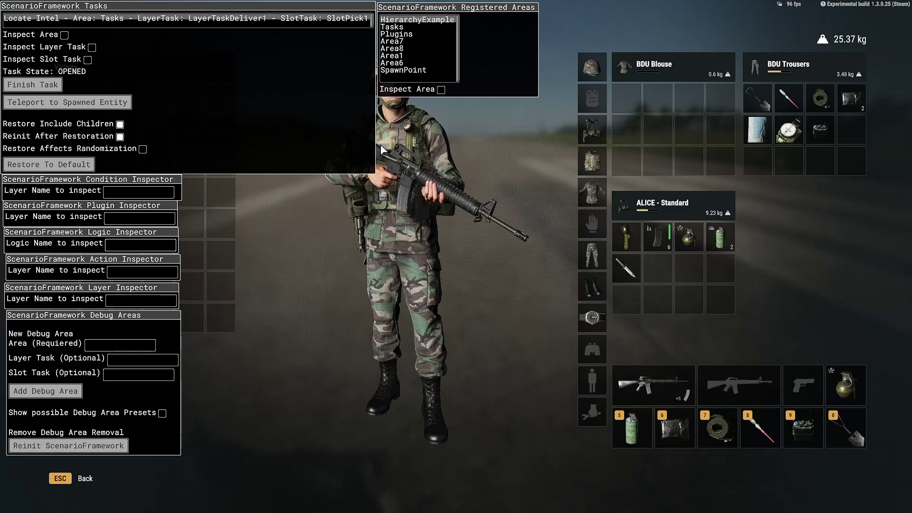
Inspect the SpawnPoint area from the Registered Areas list, and turn Inspect Area off again
click(390, 35)
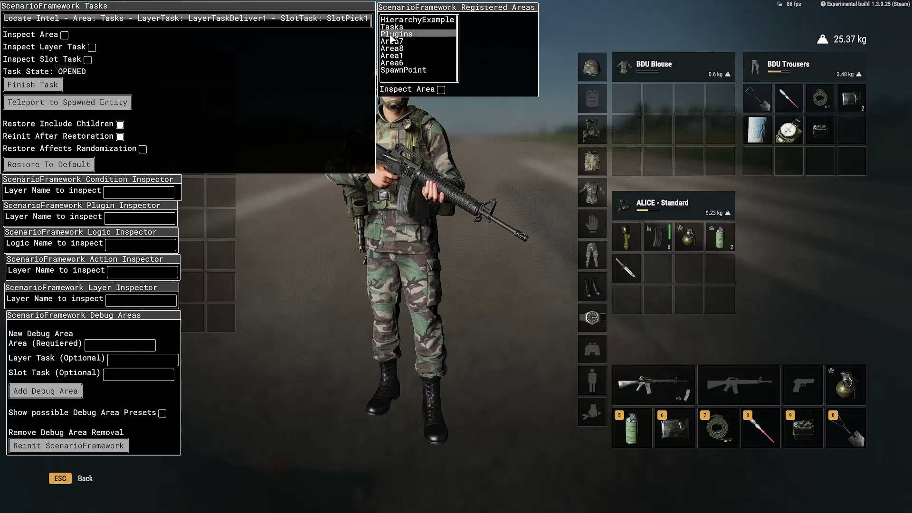
click(403, 70)
click(440, 89)
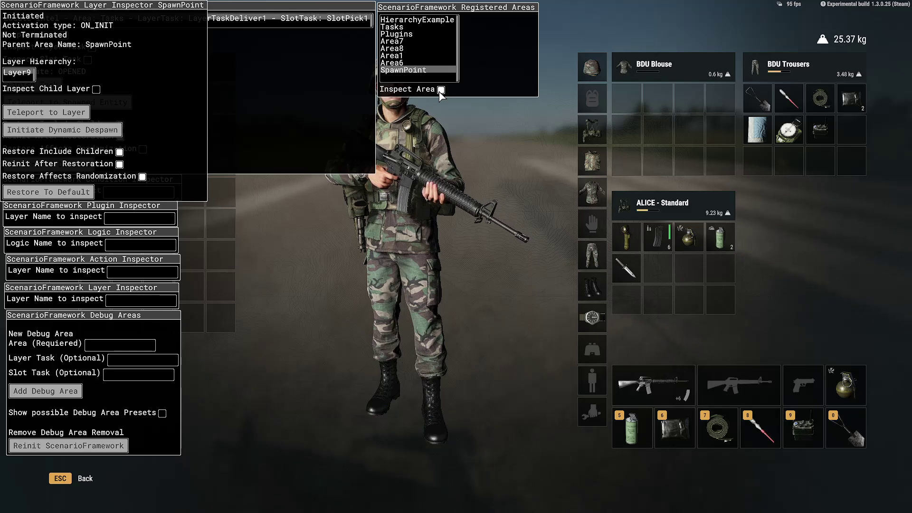
click(440, 90)
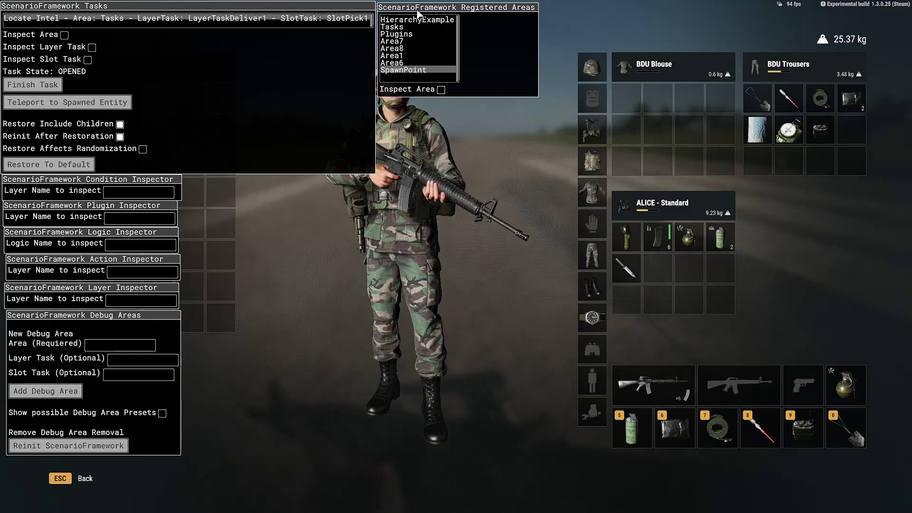
drag(419, 11, 417, 11)
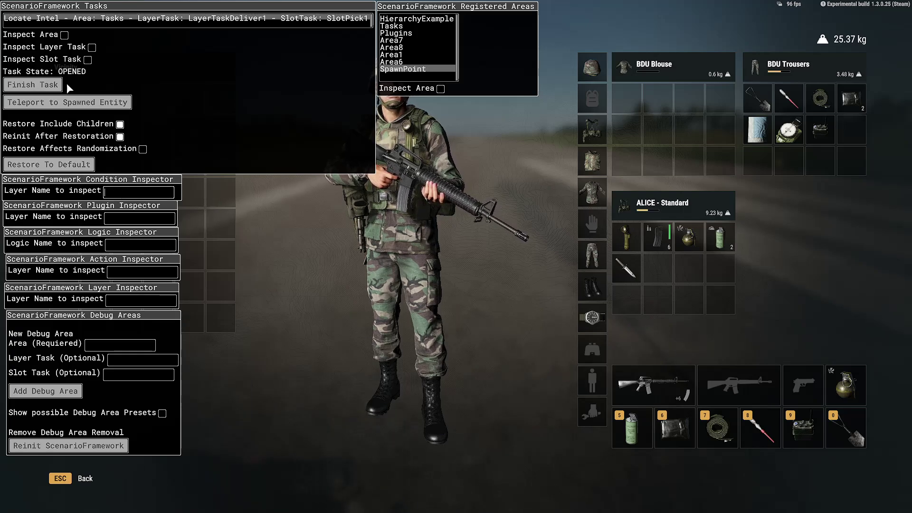
Teleport to the Locate Intel task's spawned entity, close the inventory and look at the intel on the ground
click(50, 102)
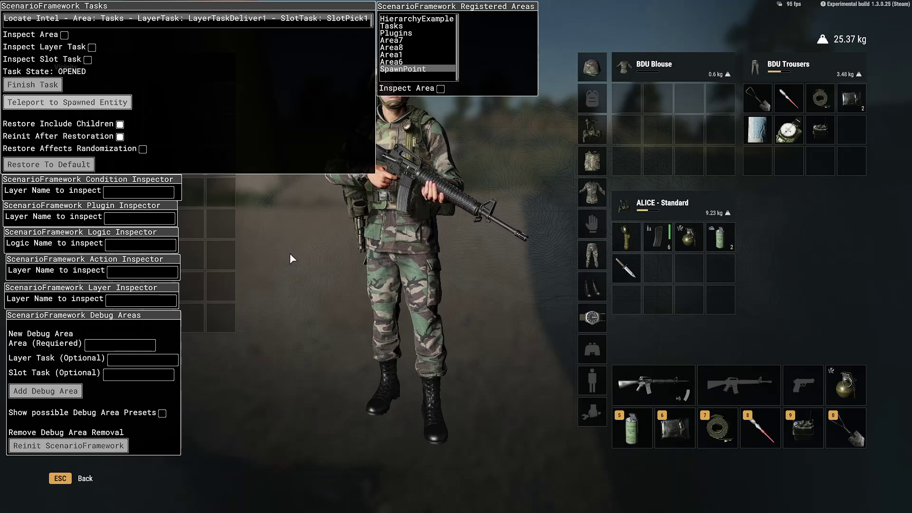
click(50, 481)
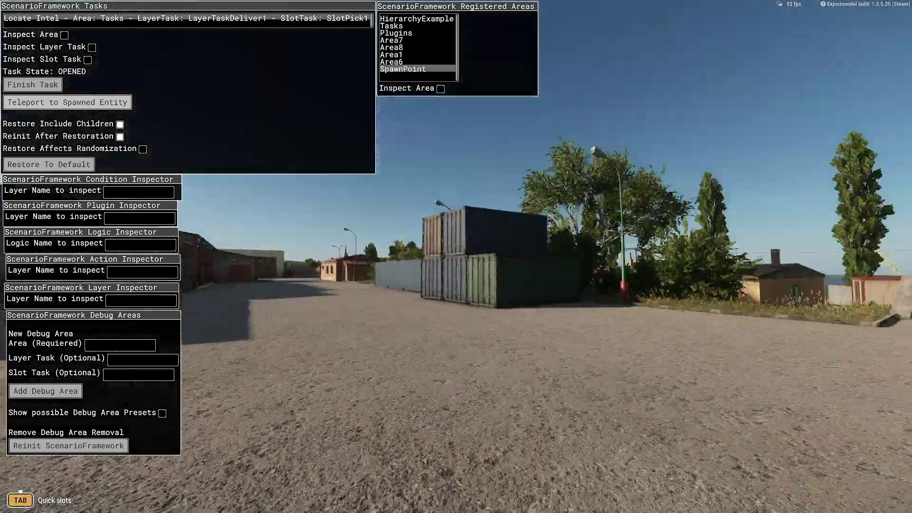
key(z)
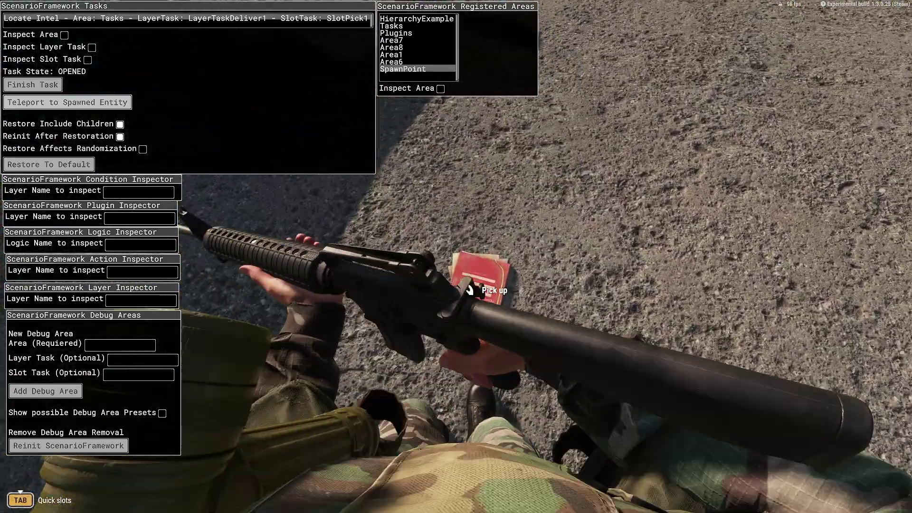
key(z)
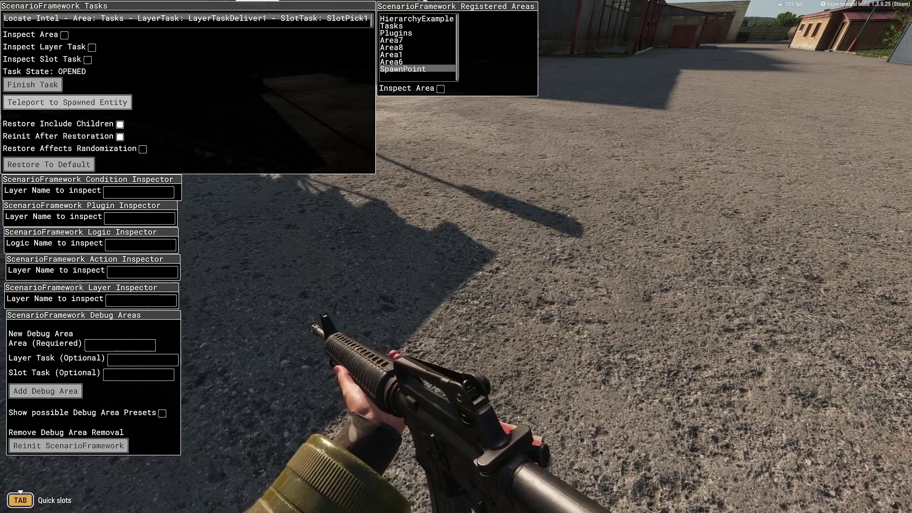
Switch to the browser with the wiki's Scenario Framework Debug Menu section
key(alt+Tab)
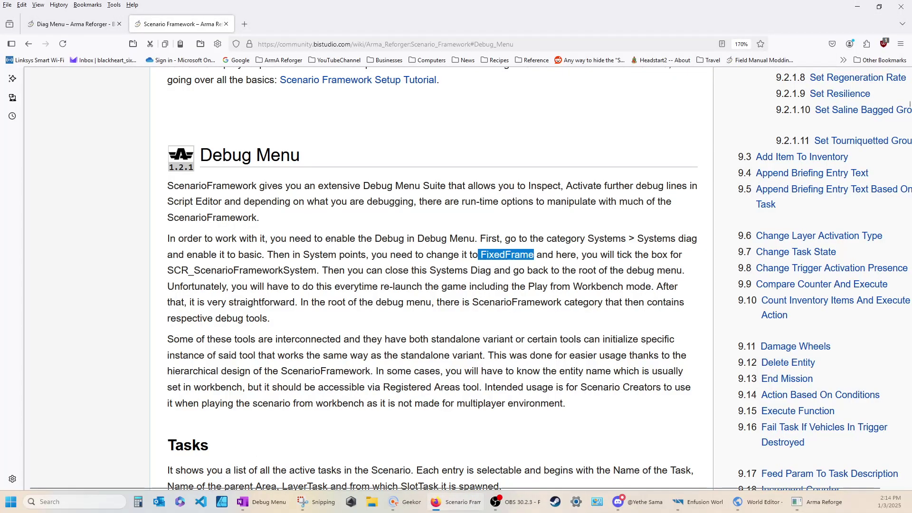